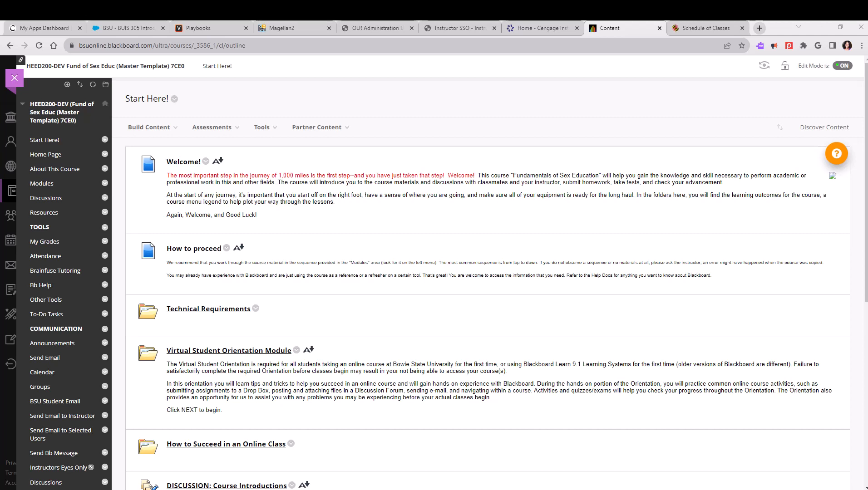
Open the Content Market from the Start Here! content area and select the Cengage provider marked NEW.
{"action": "left_click", "coordinate": [35, 139]}
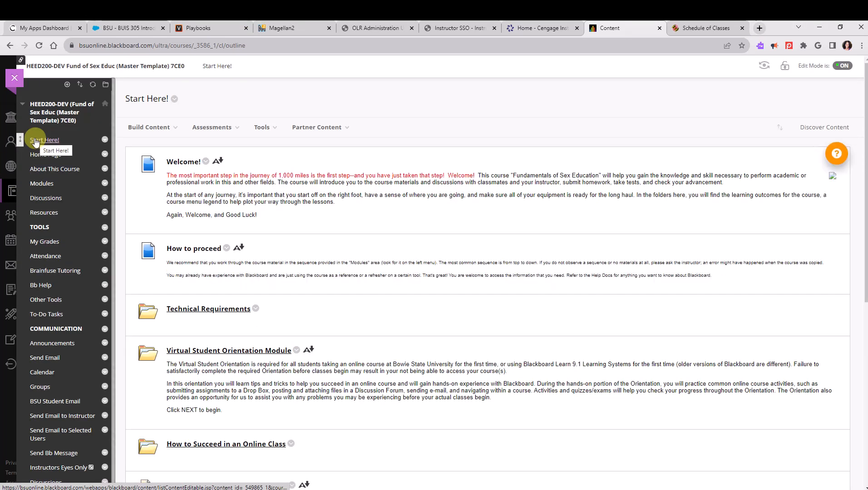
{"action": "left_click", "coordinate": [146, 126]}
{"action": "left_click", "coordinate": [316, 128]}
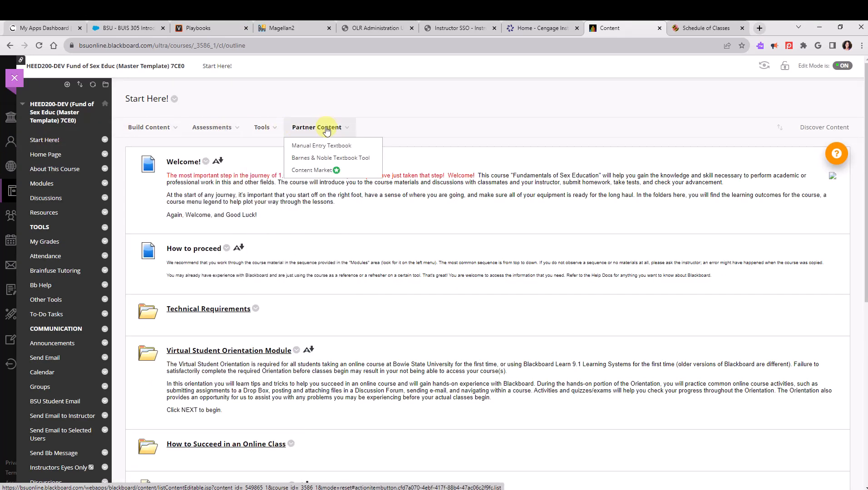
{"action": "left_click", "coordinate": [314, 172]}
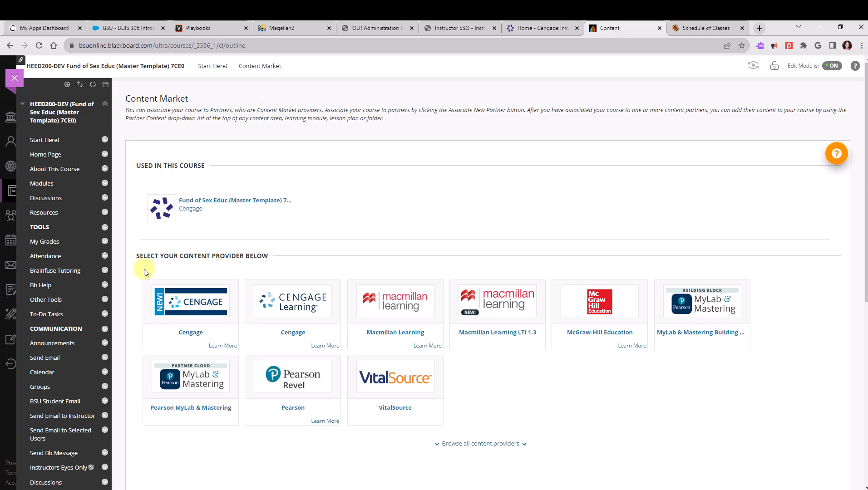
{"action": "left_click_drag", "start_coordinate": [126, 259], "coordinate": [293, 257]}
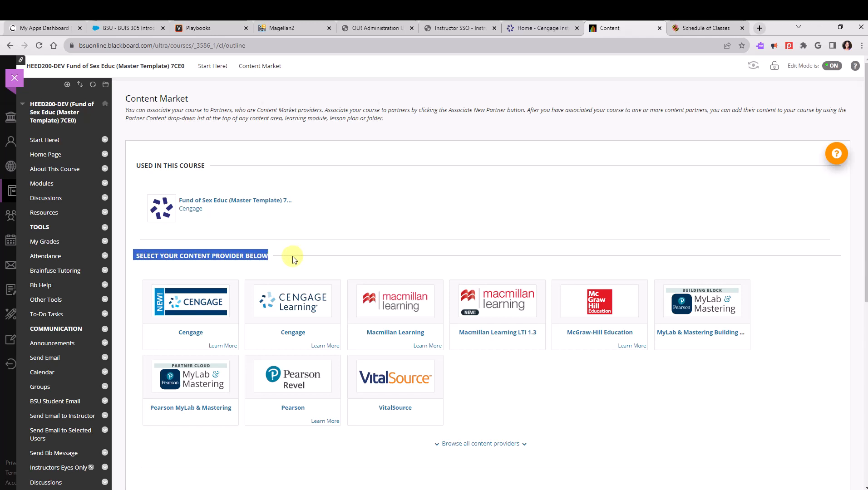
{"action": "left_click", "coordinate": [291, 255]}
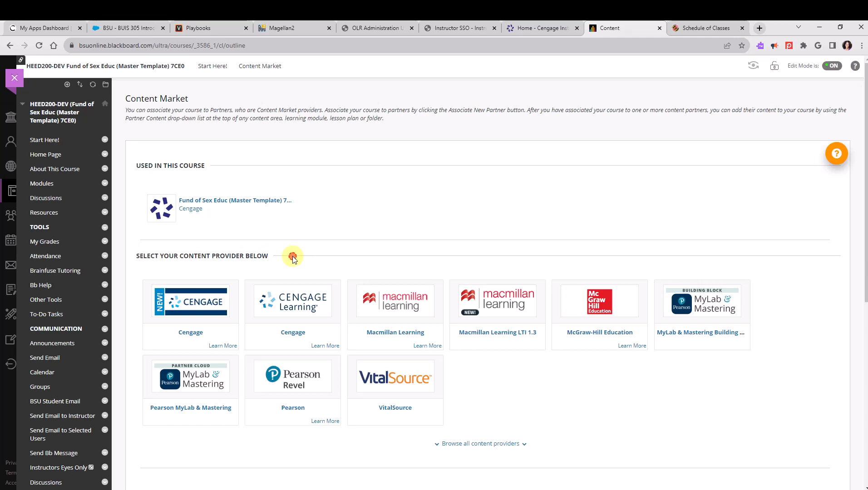
{"action": "left_click", "coordinate": [193, 302]}
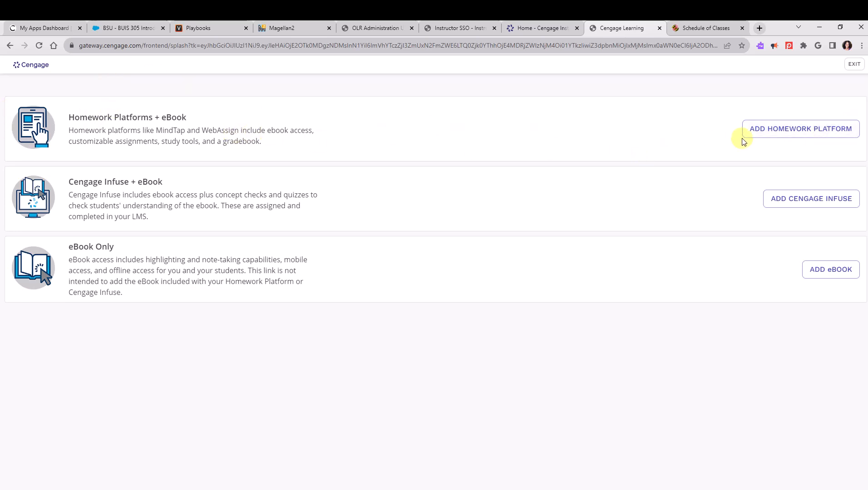
Search the Cengage homework platforms for "farrell" and choose Java Programming - 10th Edition to link to the course.
{"action": "left_click", "coordinate": [803, 129]}
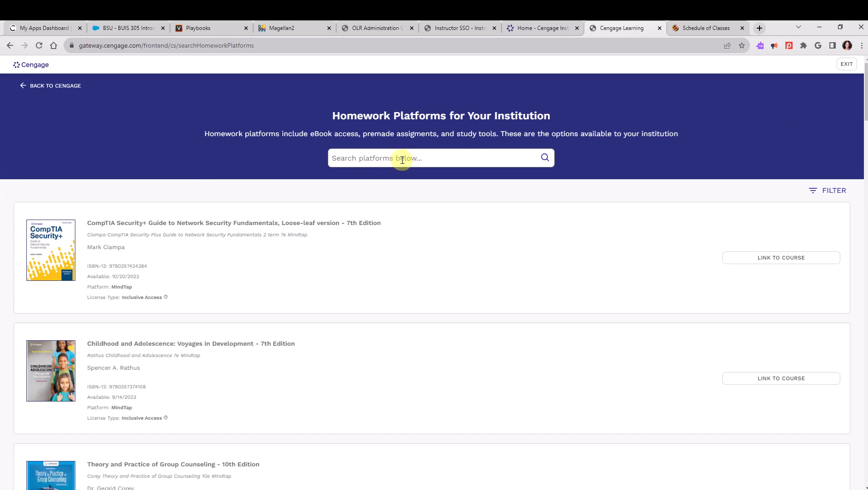
{"action": "left_click", "coordinate": [365, 160]}
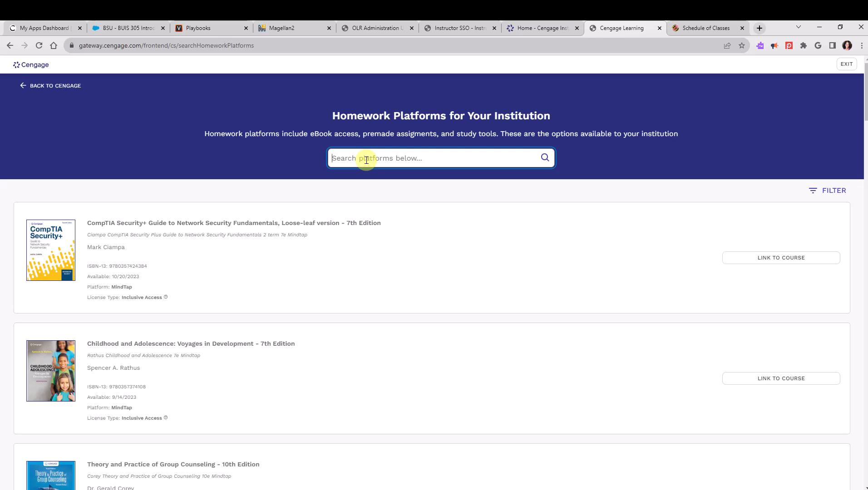
{"action": "type", "text": "farrell"}
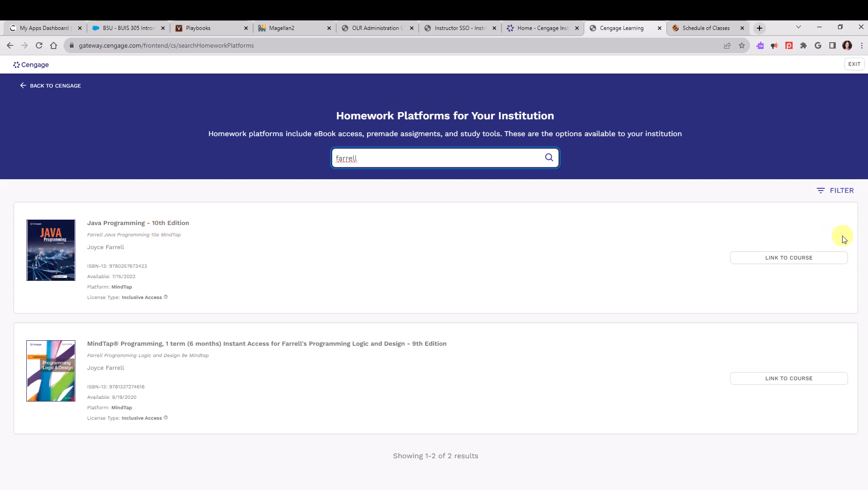
{"action": "left_click", "coordinate": [794, 260]}
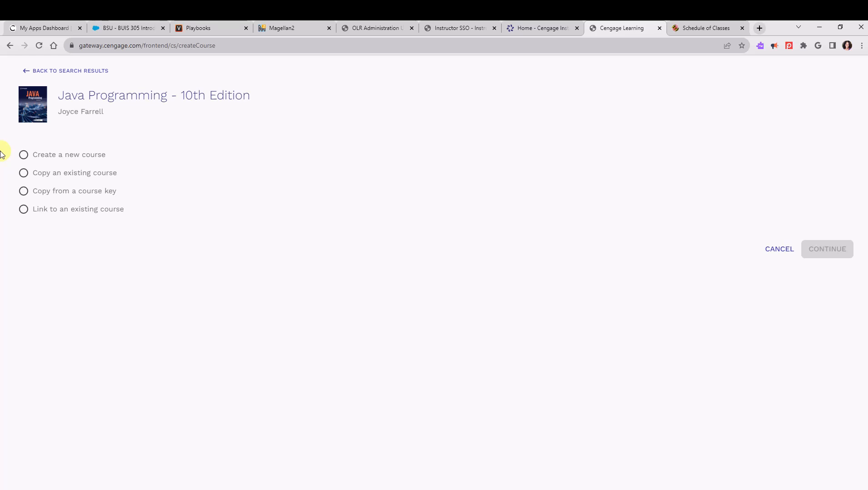
Review the setup options for creating a new course, copying an existing course, copying from a course key and linking to an existing course.
{"action": "left_click", "coordinate": [24, 154]}
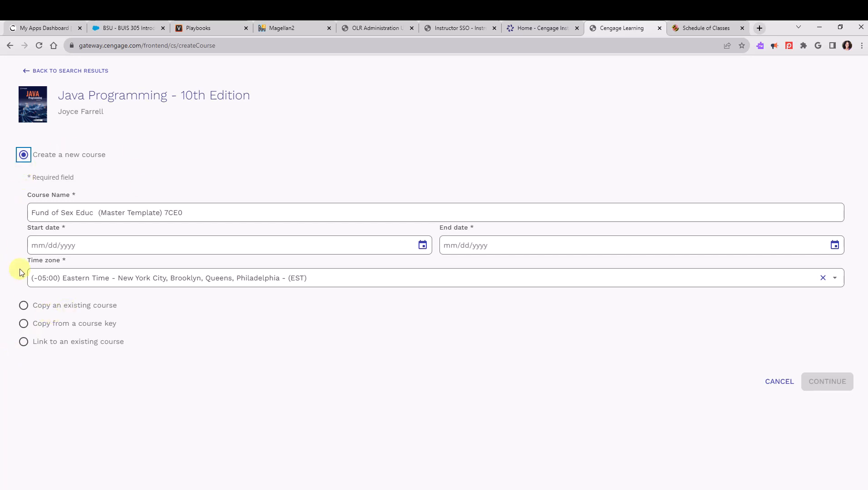
{"action": "left_click", "coordinate": [23, 306]}
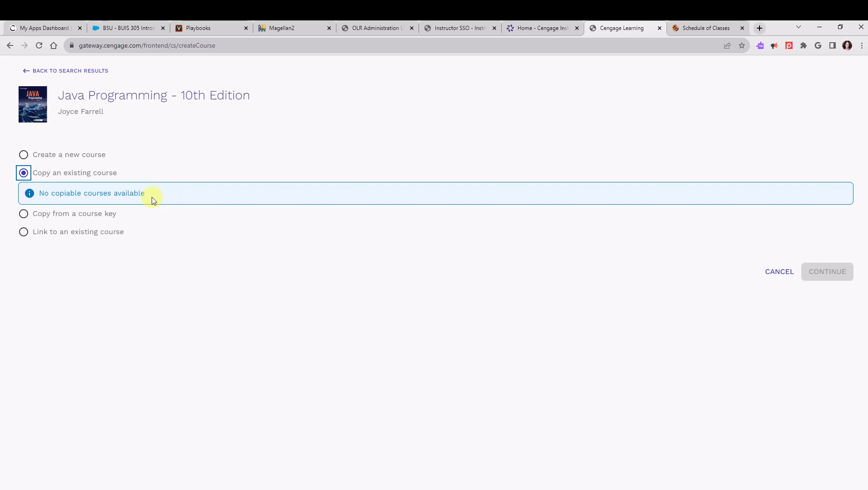
{"action": "left_click", "coordinate": [23, 215]}
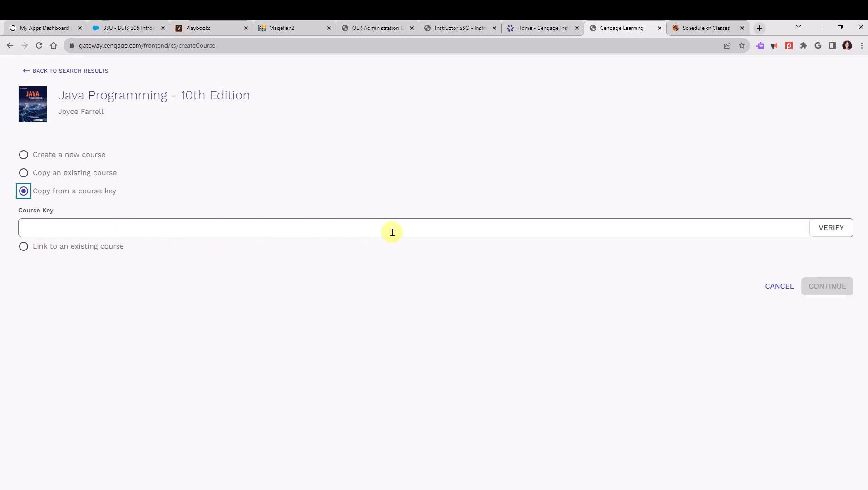
{"action": "left_click", "coordinate": [23, 247]}
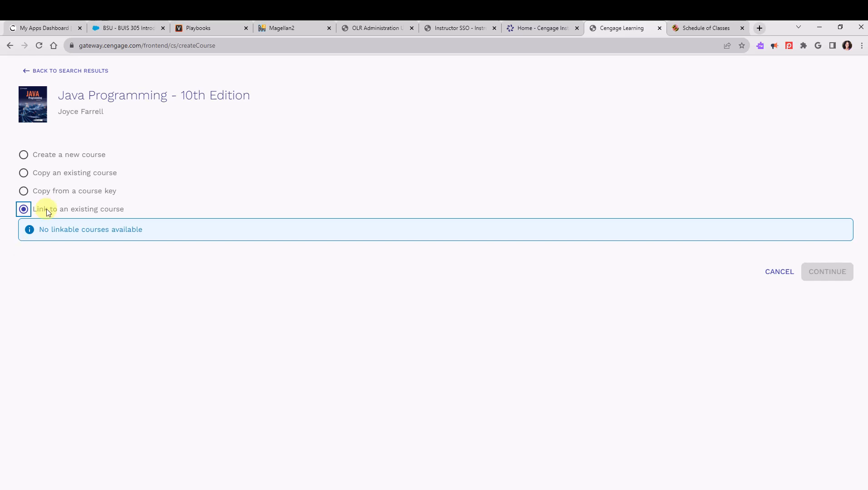
Choose to create a new course and replace its name with "BUIS 305.000 Fall 2023".
{"action": "left_click", "coordinate": [25, 156]}
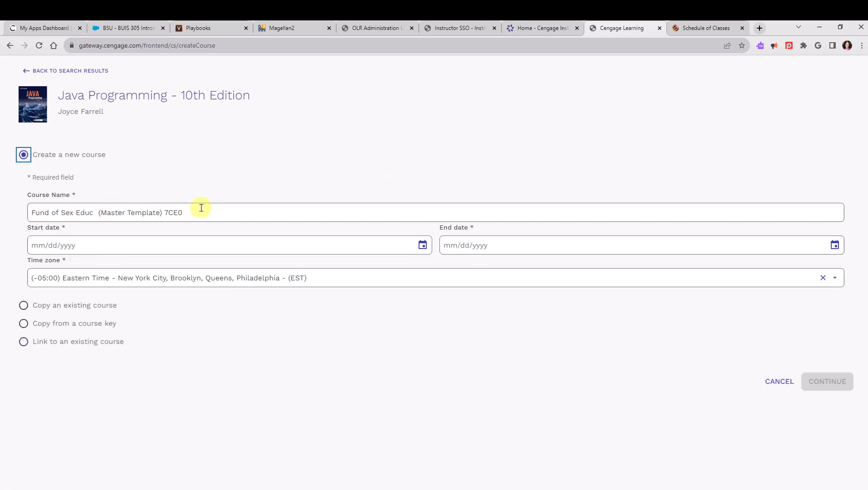
{"action": "left_click_drag", "start_coordinate": [195, 211], "coordinate": [4, 219]}
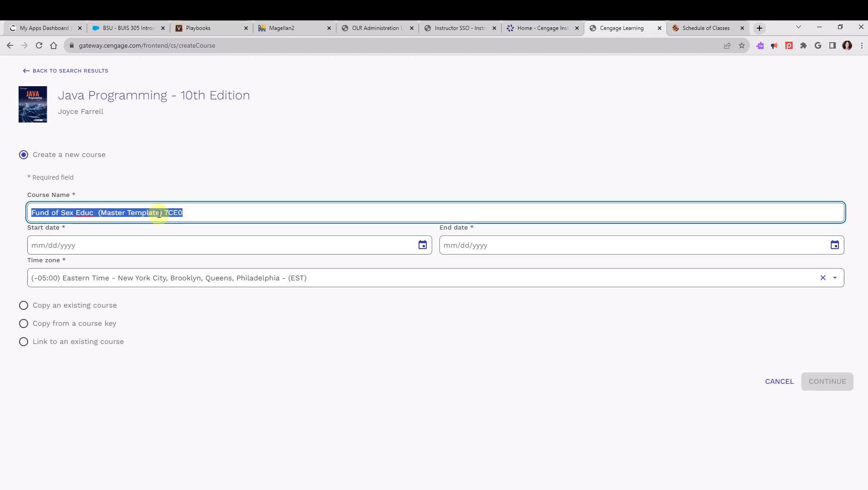
{"action": "left_click", "coordinate": [204, 208]}
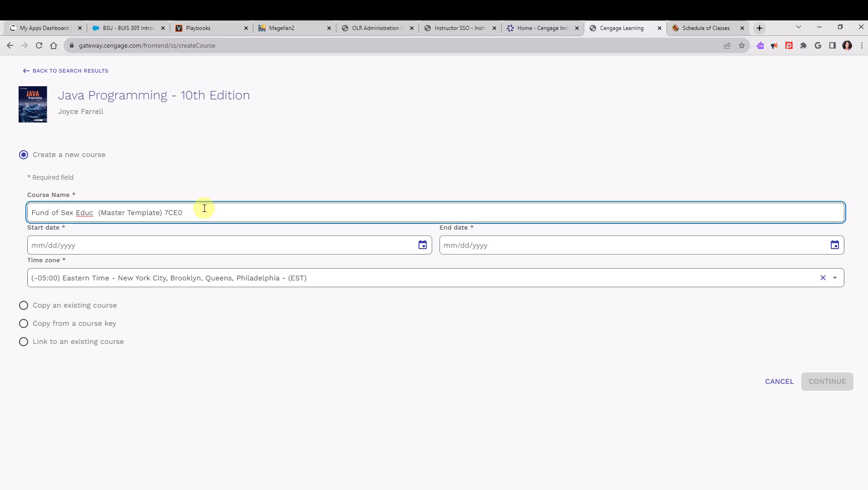
{"action": "type", "text": "BUIS "}
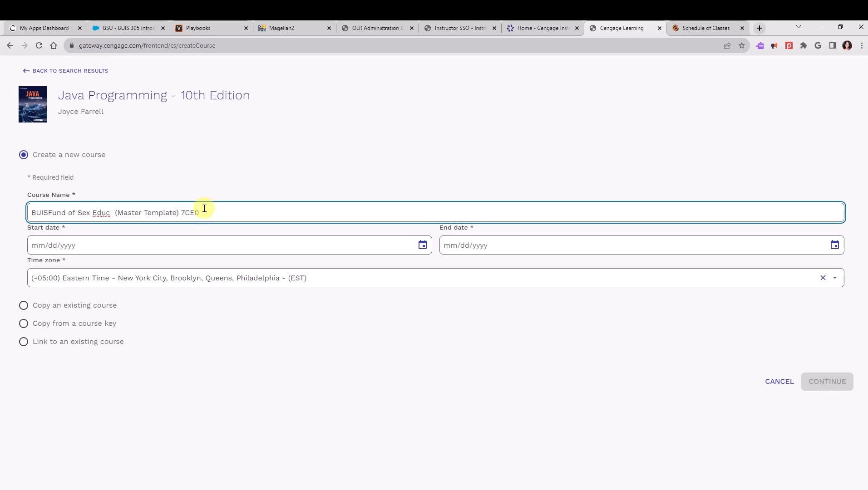
{"action": "type", "text": "305"}
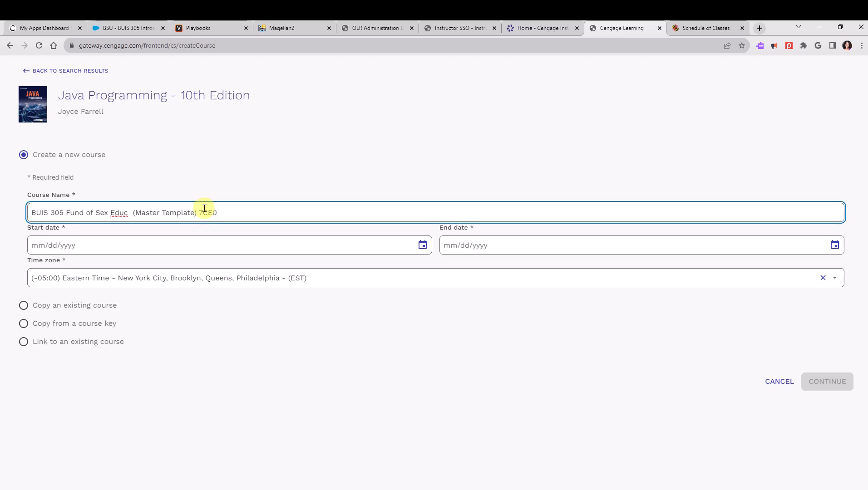
{"action": "key", "text": "Delete"}
{"action": "key", "text": "Delete"}
{"action": "key", "text": "Delete"}
{"action": "key", "text": "Delete"}
{"action": "key", "text": "Delete"}
{"action": "key", "text": "Delete"}
{"action": "key", "text": "Delete"}
{"action": "key", "text": "Delete"}
{"action": "key", "text": "Delete"}
{"action": "key", "text": "Delete"}
{"action": "key", "text": "Delete"}
{"action": "key", "text": "Delete"}
{"action": "key", "text": "Delete"}
{"action": "key", "text": "Delete"}
{"action": "key", "text": "Delete"}
{"action": "key", "text": "Delete"}
{"action": "key", "text": "Delete"}
{"action": "key", "text": "Delete"}
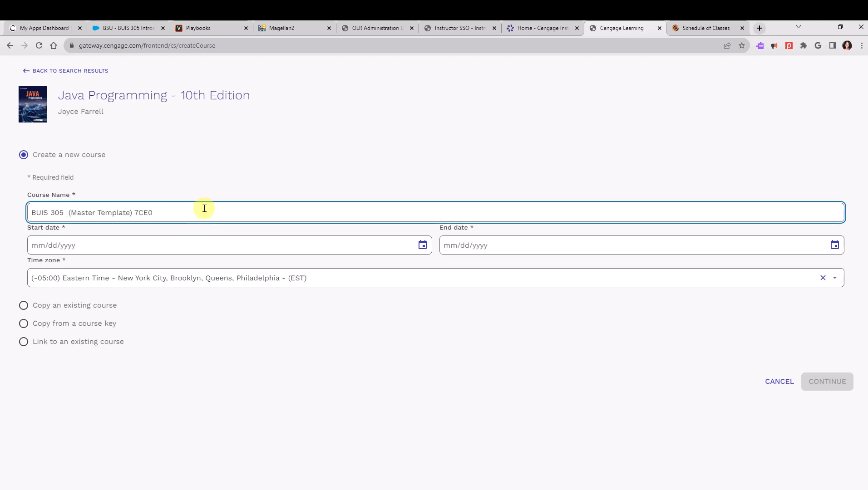
{"action": "key", "text": "Delete"}
{"action": "key", "text": "Delete"}
{"action": "key", "text": "Delete"}
{"action": "key", "text": "Delete"}
{"action": "key", "text": "Delete"}
{"action": "key", "text": "Delete"}
{"action": "key", "text": "Delete"}
{"action": "key", "text": "Delete"}
{"action": "key", "text": "Delete"}
{"action": "key", "text": "Delete"}
{"action": "key", "text": "Delete"}
{"action": "key", "text": "Delete"}
{"action": "key", "text": "Delete"}
{"action": "key", "text": "Delete"}
{"action": "key", "text": "Delete"}
{"action": "key", "text": "Delete"}
{"action": "key", "text": "Delete"}
{"action": "key", "text": "Delete"}
{"action": "key", "text": "Delete"}
{"action": "key", "text": "Delete"}
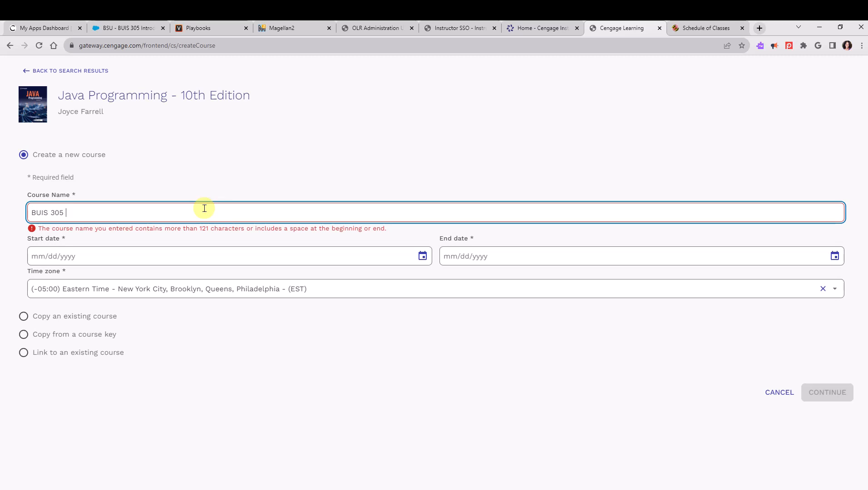
{"action": "key", "text": "BackSpace"}
{"action": "type", "text": ".00"}
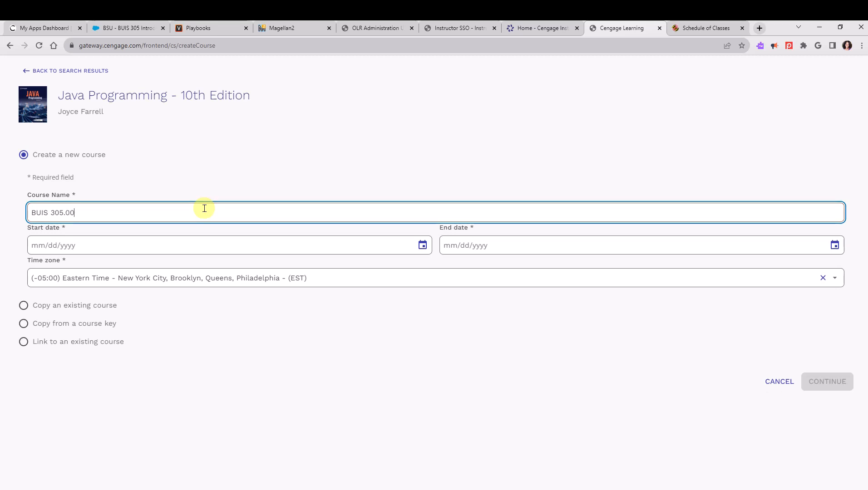
{"action": "type", "text": "0 Fall 2023"}
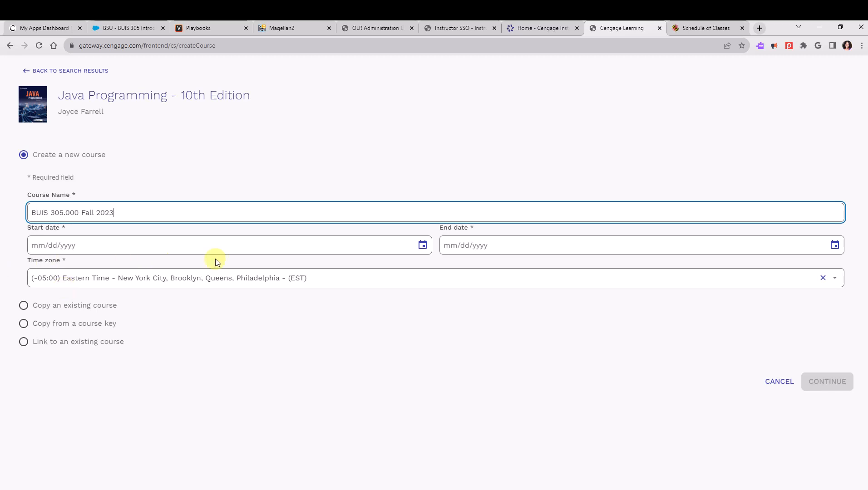
Set the new course's start date to 01/29/2024.
{"action": "left_click", "coordinate": [423, 247]}
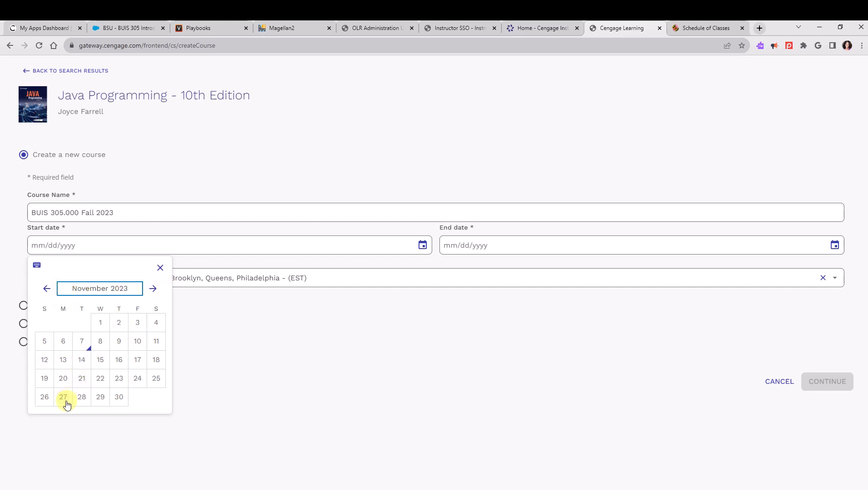
{"action": "left_click", "coordinate": [152, 290]}
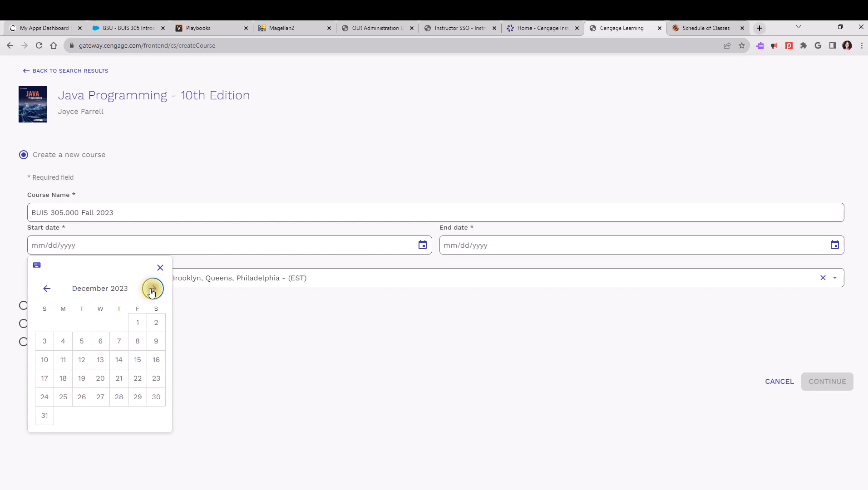
{"action": "left_click", "coordinate": [152, 290]}
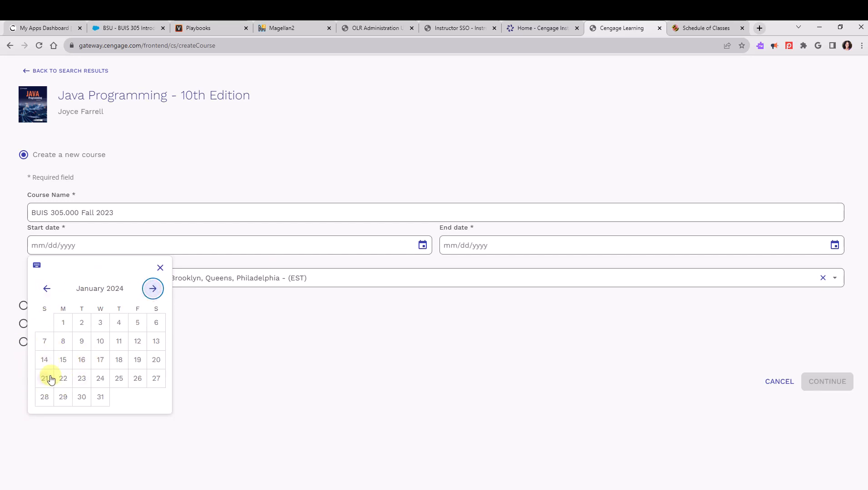
{"action": "left_click", "coordinate": [62, 398]}
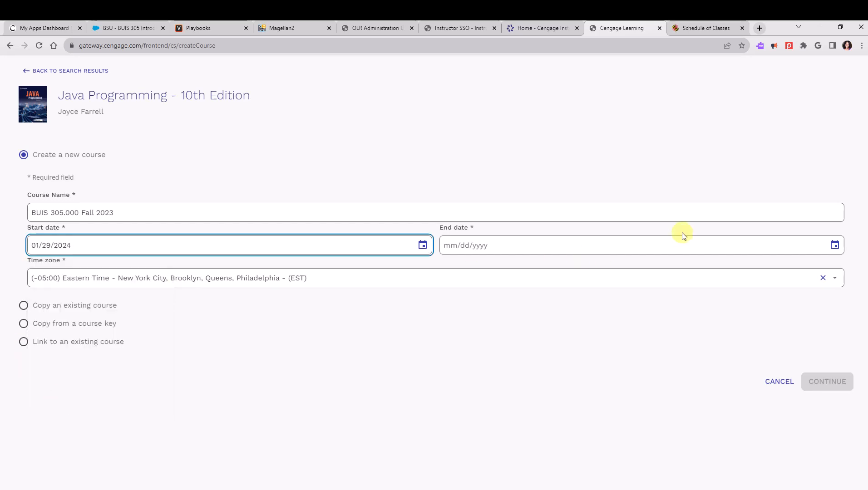
Set the new course's end date to 05/17/2024.
{"action": "left_click", "coordinate": [834, 245]}
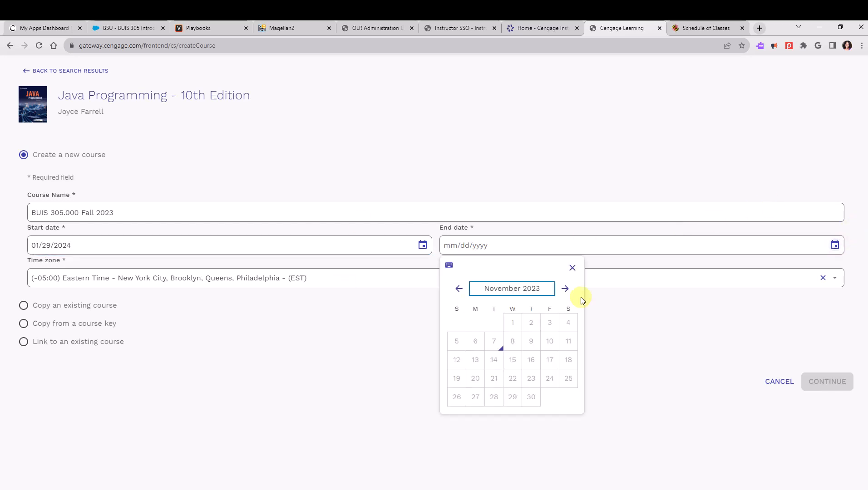
{"action": "left_click", "coordinate": [564, 289]}
{"action": "left_click", "coordinate": [564, 289]}
{"action": "left_click", "coordinate": [565, 289]}
{"action": "left_click", "coordinate": [565, 289]}
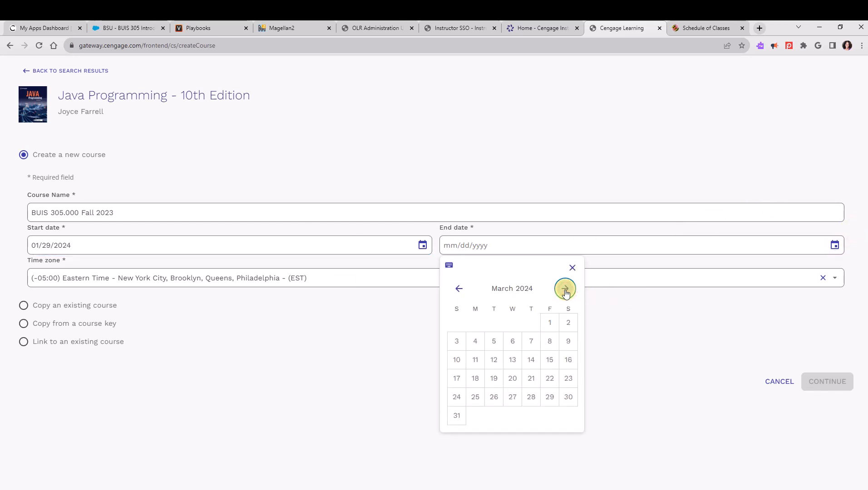
{"action": "left_click", "coordinate": [565, 289]}
{"action": "left_click", "coordinate": [565, 289]}
{"action": "left_click", "coordinate": [550, 359]}
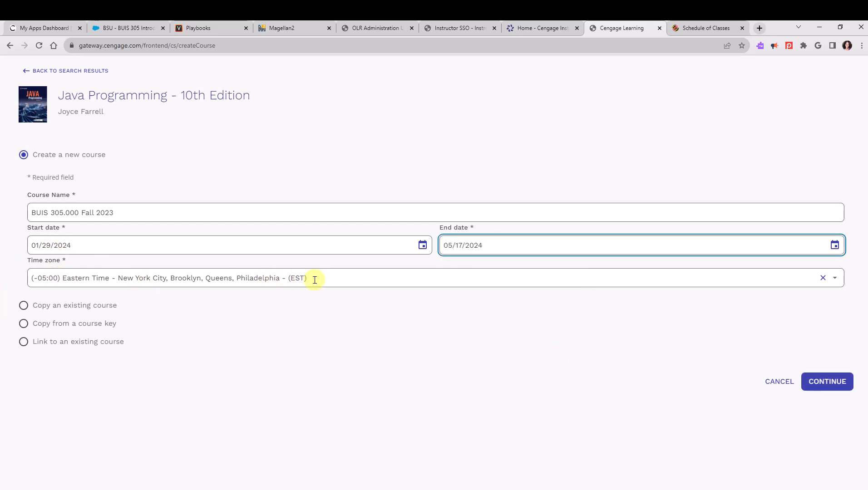
Accept the course details and proceed with the Add activity score option for the BB gradebook.
{"action": "left_click", "coordinate": [818, 380]}
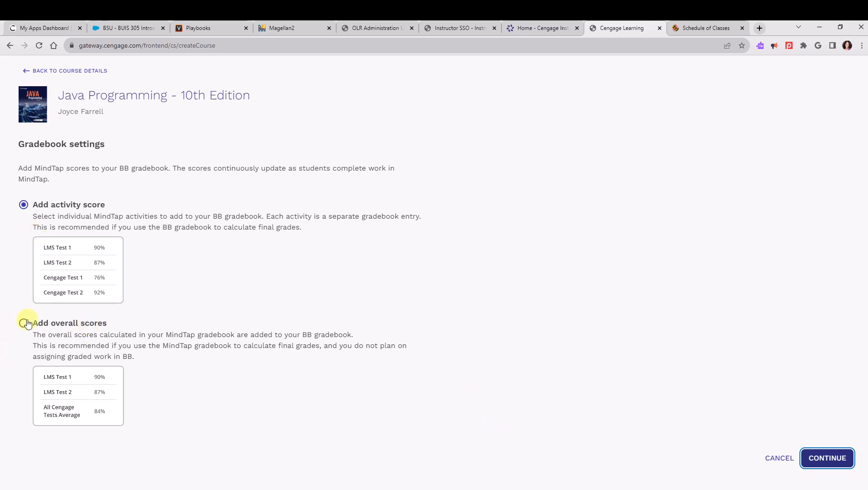
{"action": "left_click", "coordinate": [6, 330]}
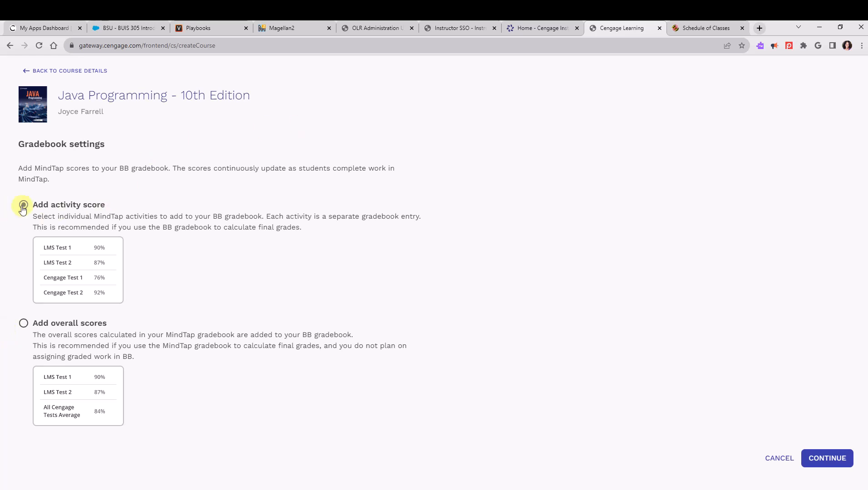
{"action": "left_click", "coordinate": [825, 459]}
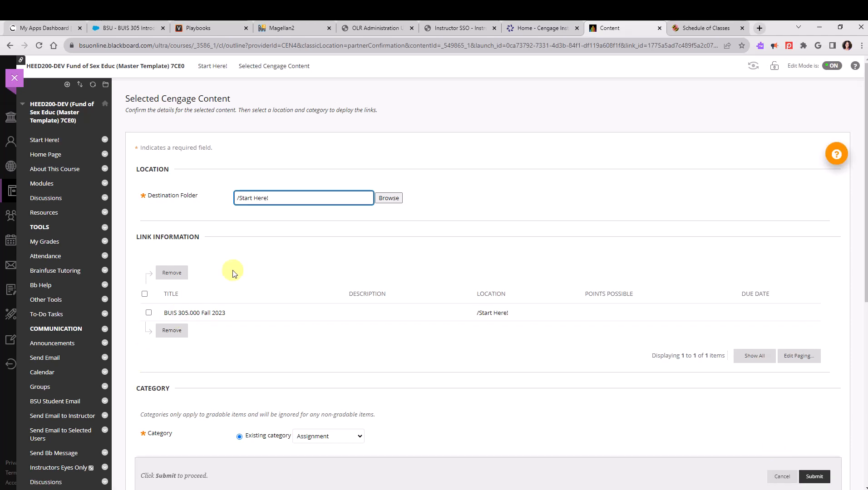
Submit the BUIS 305.000 Fall 2023 link to the /Start Here! folder and locate it among the folder's items.
{"action": "left_click", "coordinate": [363, 213]}
{"action": "left_click", "coordinate": [267, 198]}
{"action": "left_click", "coordinate": [814, 477]}
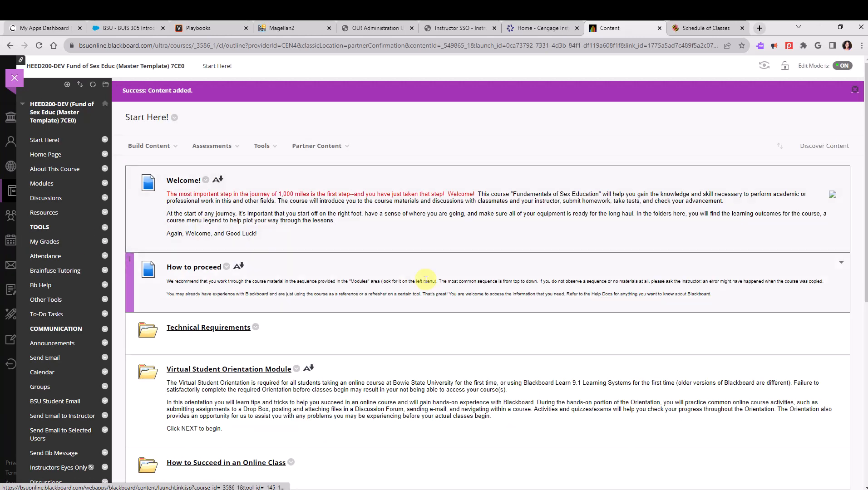
{"action": "scroll", "coordinate": [430, 300], "scroll_direction": "down", "scroll_amount": 7}
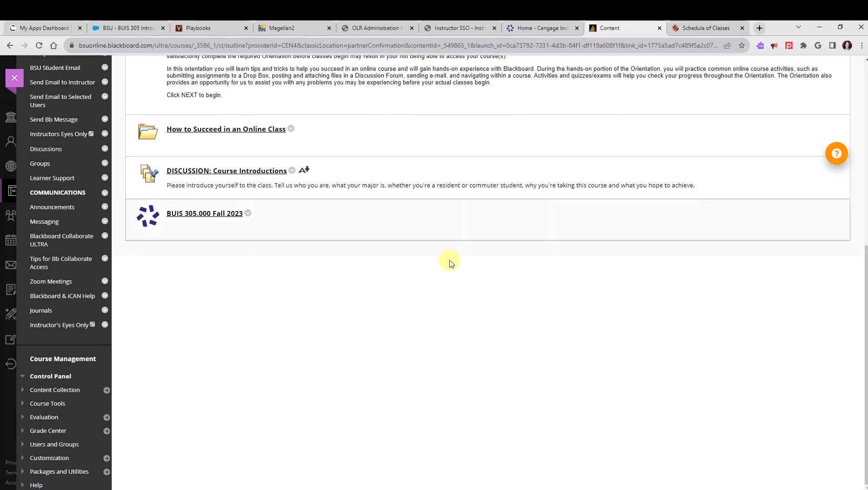
Move the BUIS 305.000 Fall 2023 link directly below the Welcome! item in the Start Here! folder.
{"action": "scroll", "coordinate": [449, 261], "scroll_direction": "up", "scroll_amount": 4}
{"action": "scroll", "coordinate": [450, 263], "scroll_direction": "down", "scroll_amount": 5}
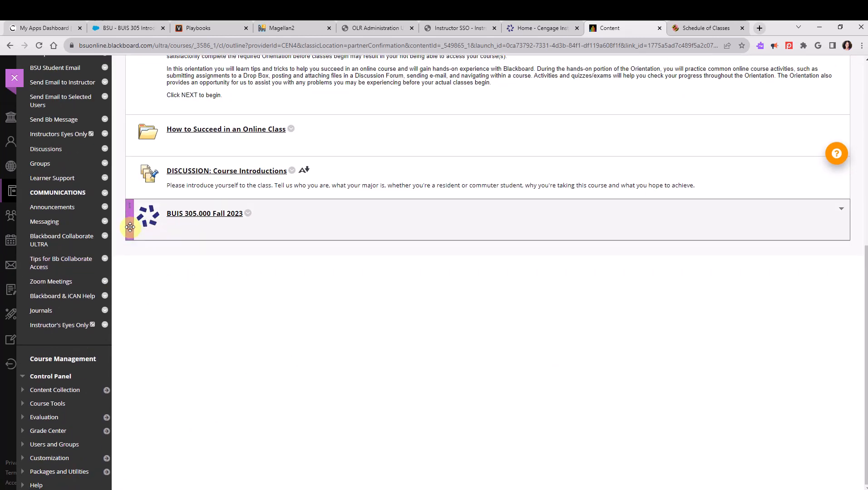
{"action": "left_click_drag", "start_coordinate": [129, 228], "coordinate": [247, 211]}
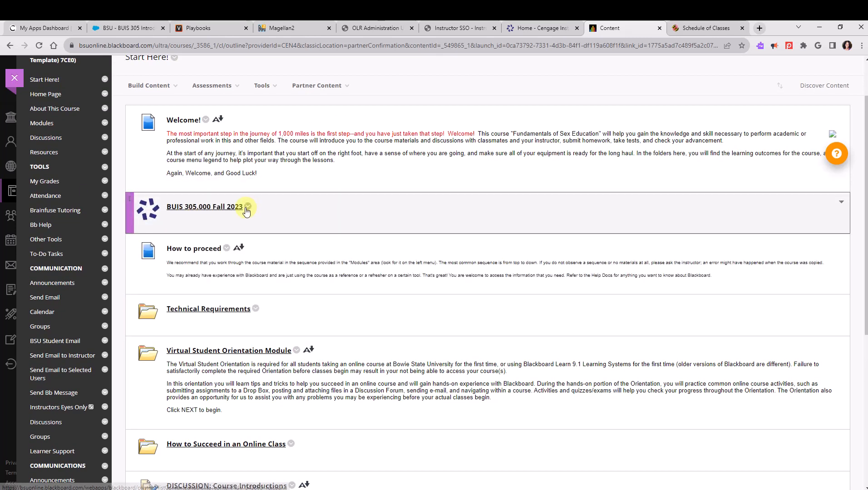
Rename the BUIS 305.000 Fall 2023 link as "Register and Access MindTap for BUIS 305.000 Fall 2023" and submit the edit.
{"action": "left_click", "coordinate": [247, 209]}
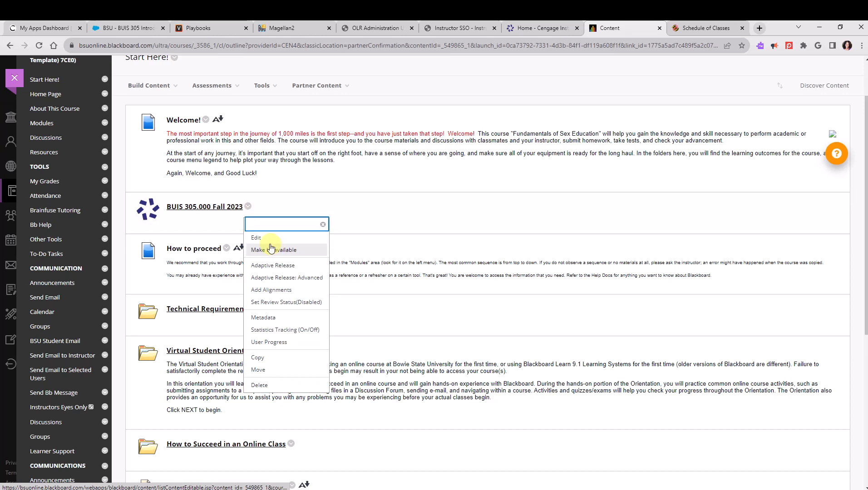
{"action": "left_click", "coordinate": [257, 238]}
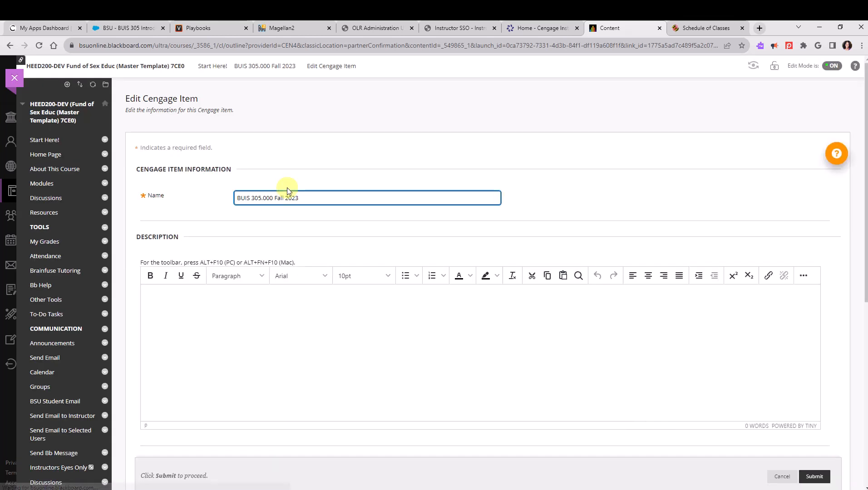
{"action": "left_click", "coordinate": [348, 195]}
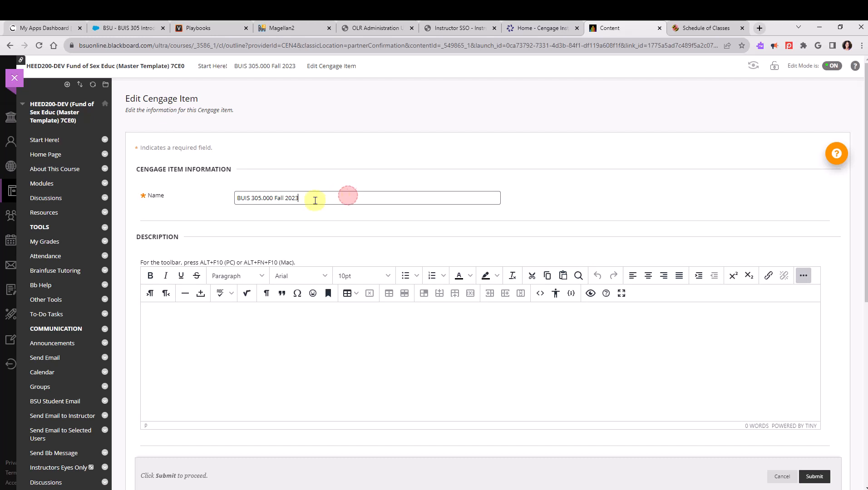
{"action": "left_click", "coordinate": [237, 197]}
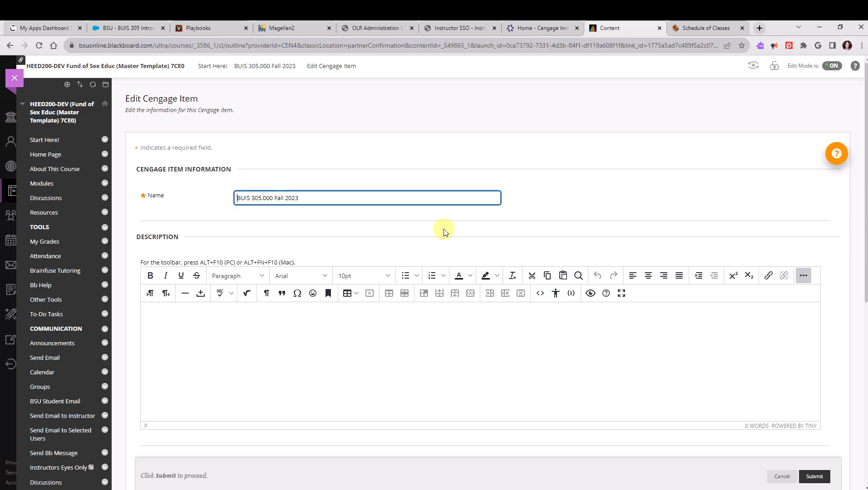
{"action": "type", "text": "Regist"}
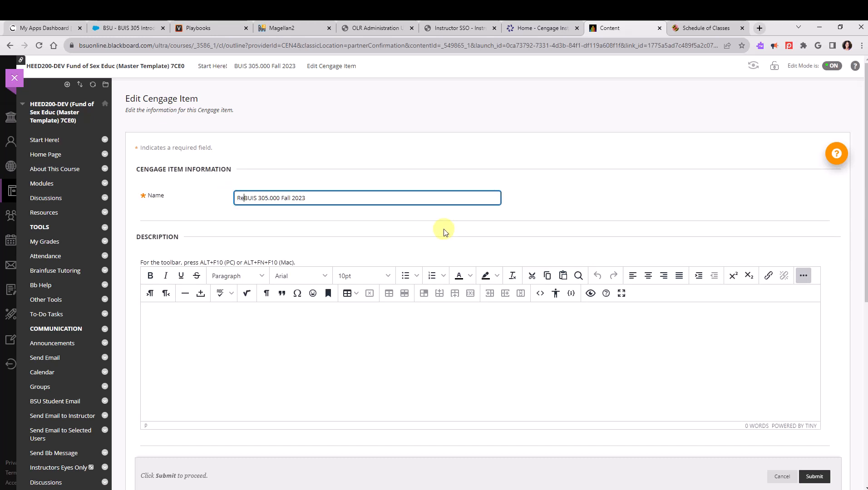
{"action": "type", "text": "er and Acces"}
{"action": "type", "text": "s MindTap fo"}
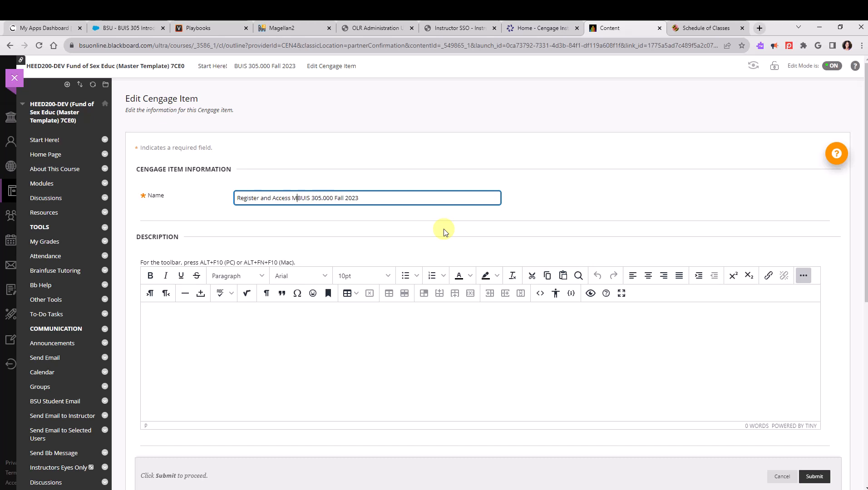
{"action": "type", "text": "r"}
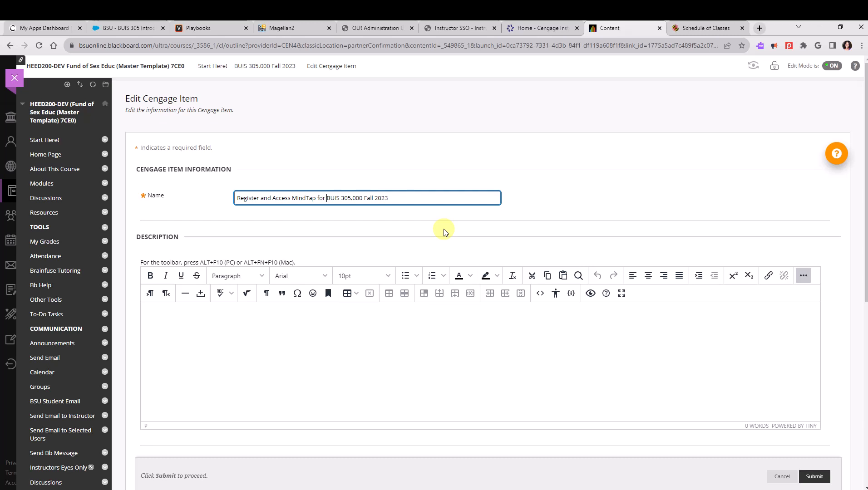
{"action": "left_click", "coordinate": [319, 139]}
{"action": "left_click", "coordinate": [815, 478]}
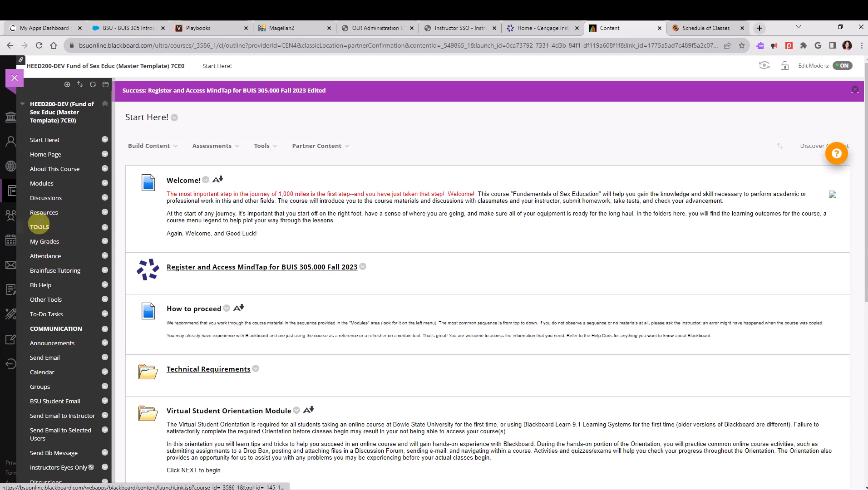
Create a content folder named "MindTap Assignments" in the course's Modules area.
{"action": "left_click", "coordinate": [38, 186]}
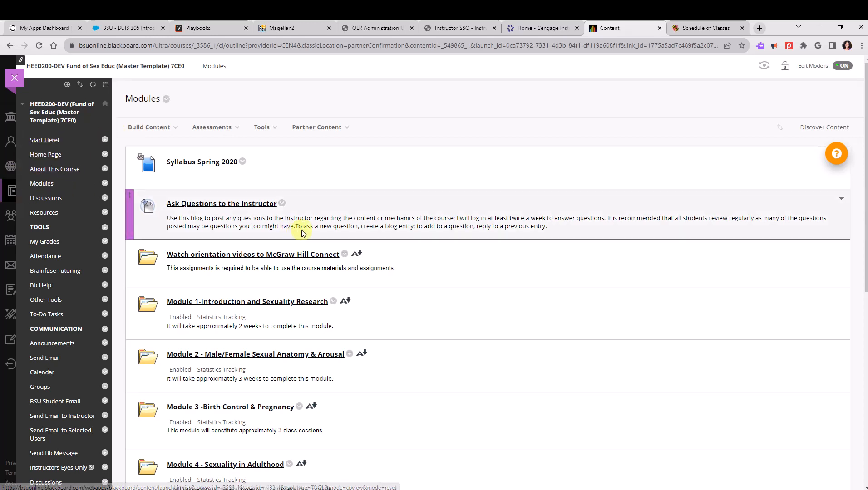
{"action": "left_click", "coordinate": [189, 136]}
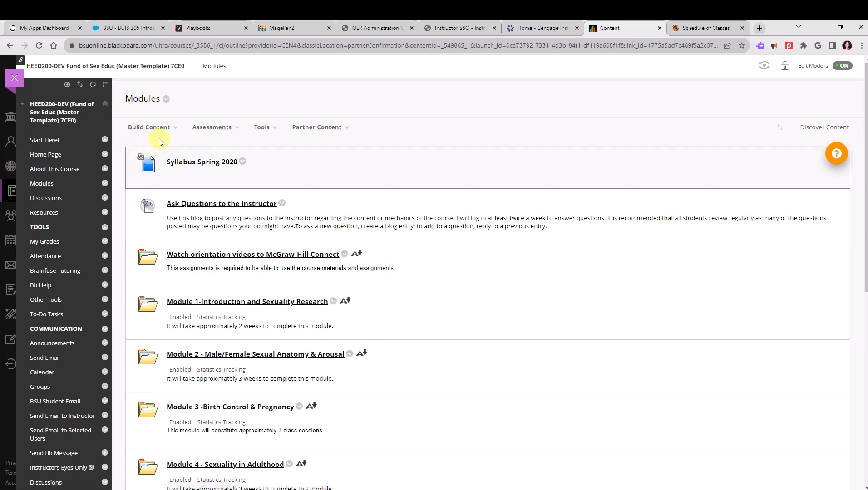
{"action": "mouse_move", "coordinate": [139, 131]}
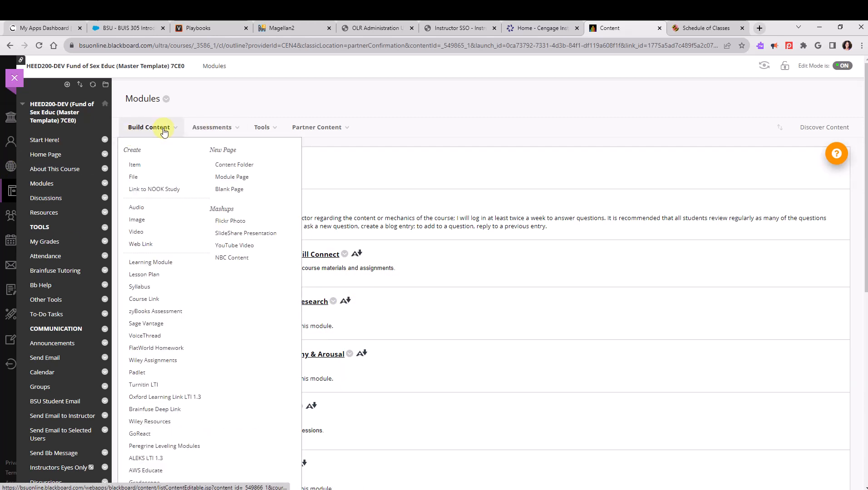
{"action": "left_click", "coordinate": [245, 164]}
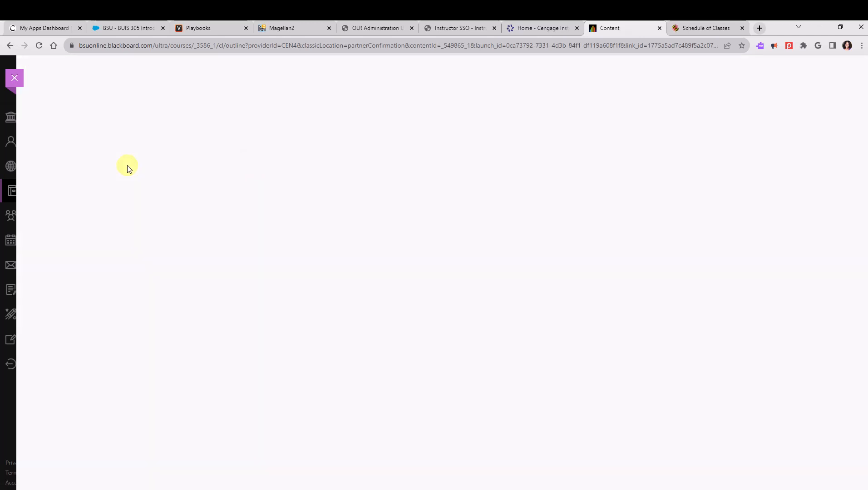
{"action": "left_click", "coordinate": [298, 197]}
{"action": "type", "text": "M"}
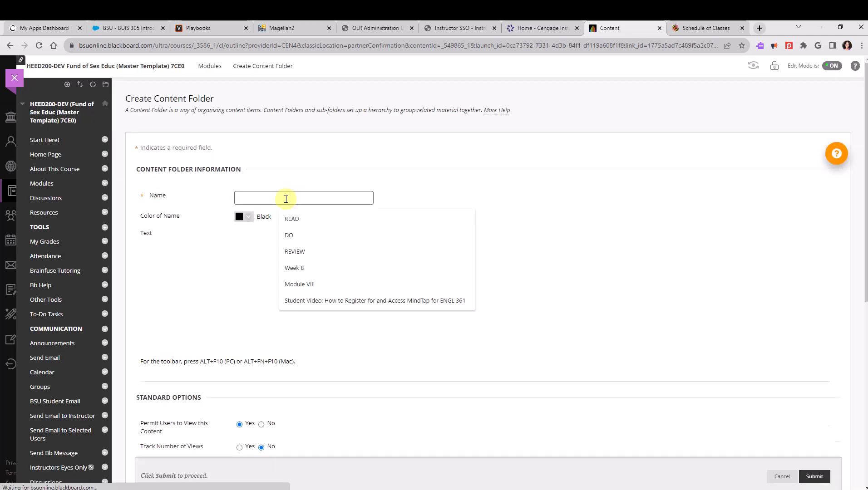
{"action": "type", "text": "indTap"}
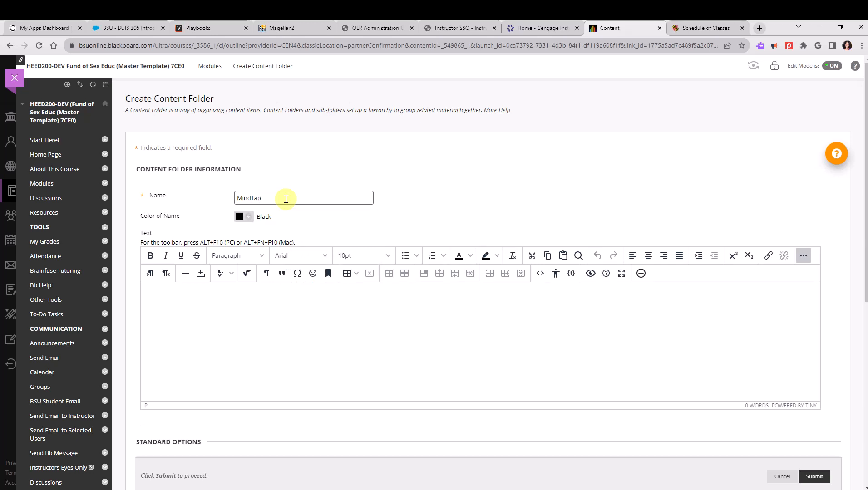
{"action": "type", "text": " Assignments"}
{"action": "key", "text": "Return"}
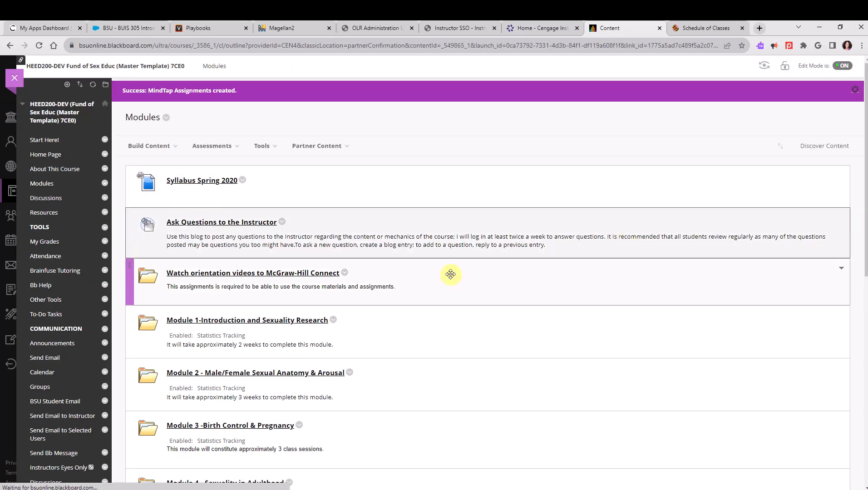
From the MindTap Assignments folder, open the content selection for Java Programming - 10th Edition through Cengage in the Content Market.
{"action": "scroll", "coordinate": [374, 330], "scroll_direction": "down", "scroll_amount": 10}
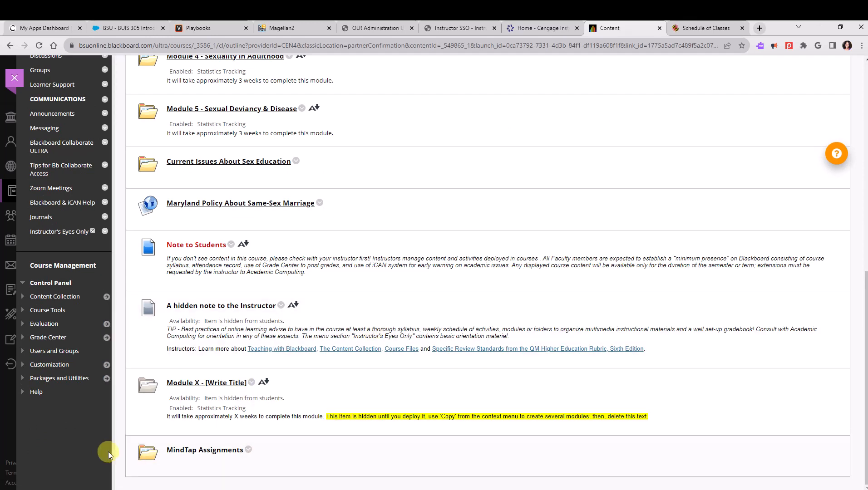
{"action": "left_click", "coordinate": [209, 451]}
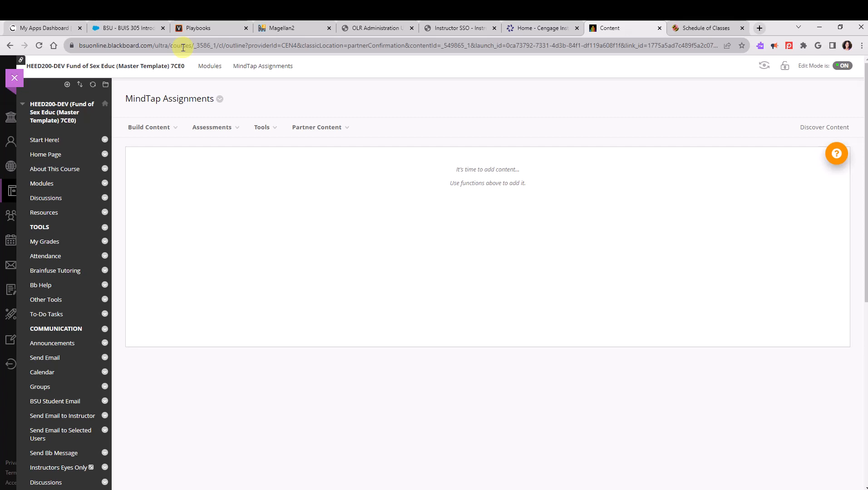
{"action": "left_click", "coordinate": [297, 127]}
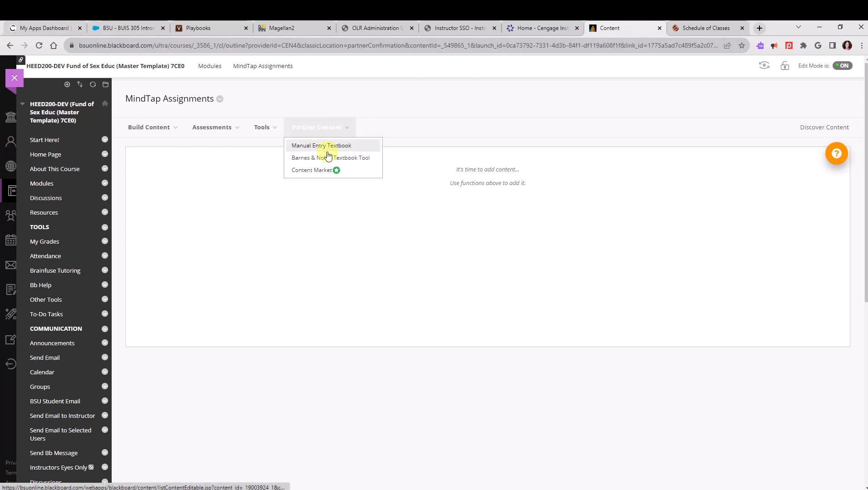
{"action": "left_click", "coordinate": [299, 171]}
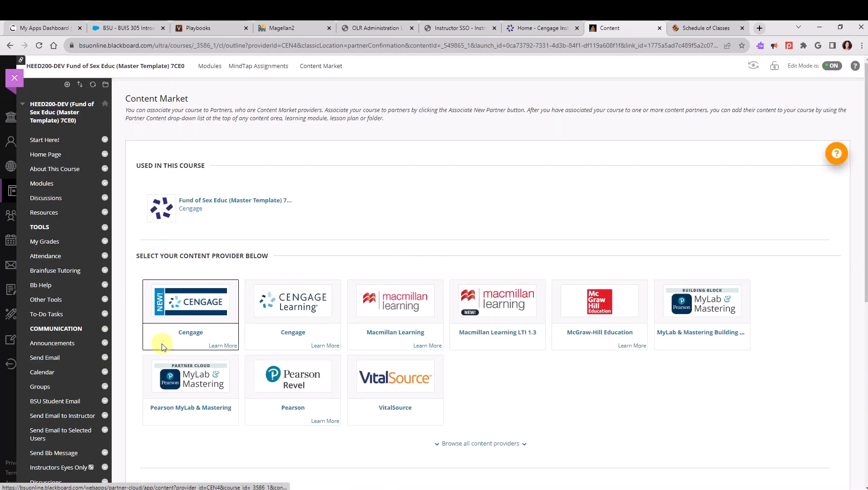
{"action": "left_click", "coordinate": [305, 300]}
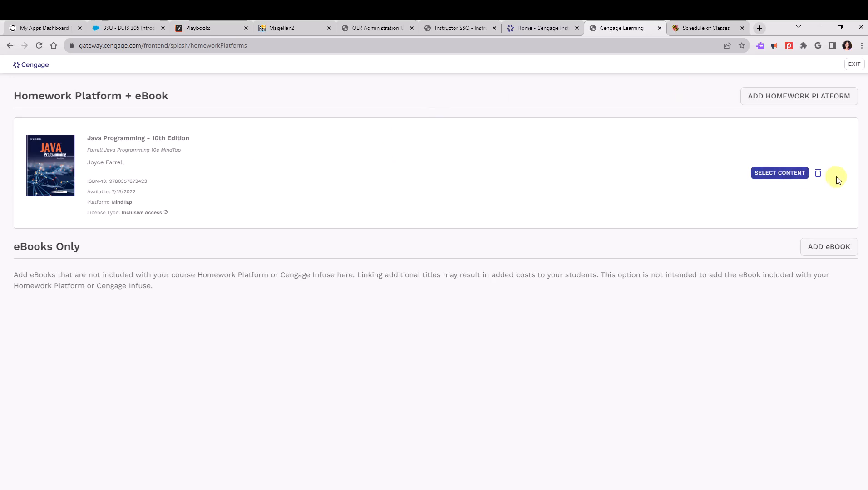
{"action": "left_click", "coordinate": [779, 173]}
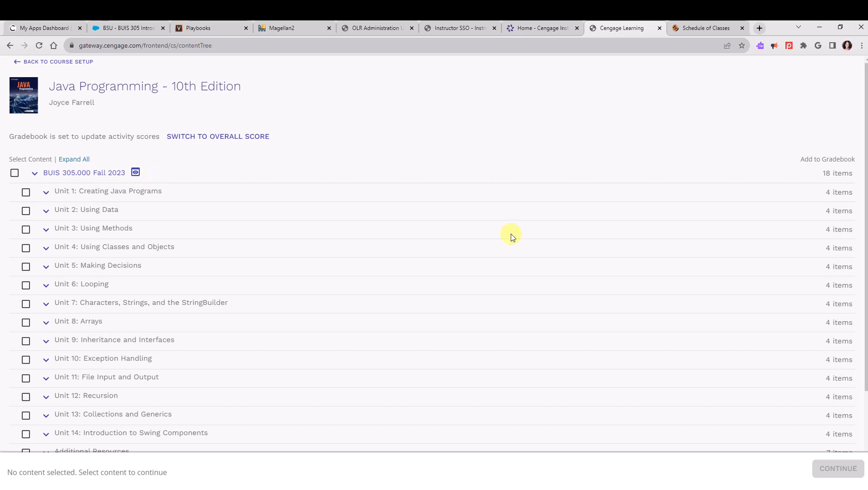
Expand all course content and examine the Unit 1 activities and the gradebook's activity score setting.
{"action": "left_click", "coordinate": [83, 160]}
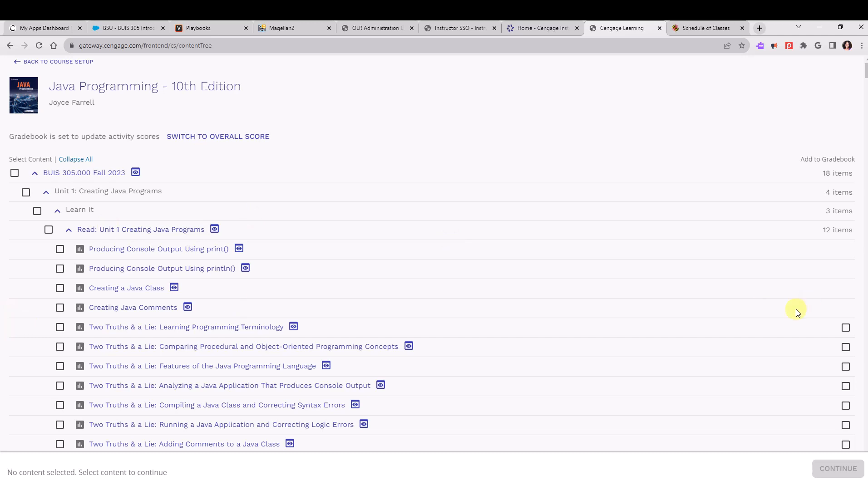
{"action": "scroll", "coordinate": [795, 312], "scroll_direction": "down", "scroll_amount": 2}
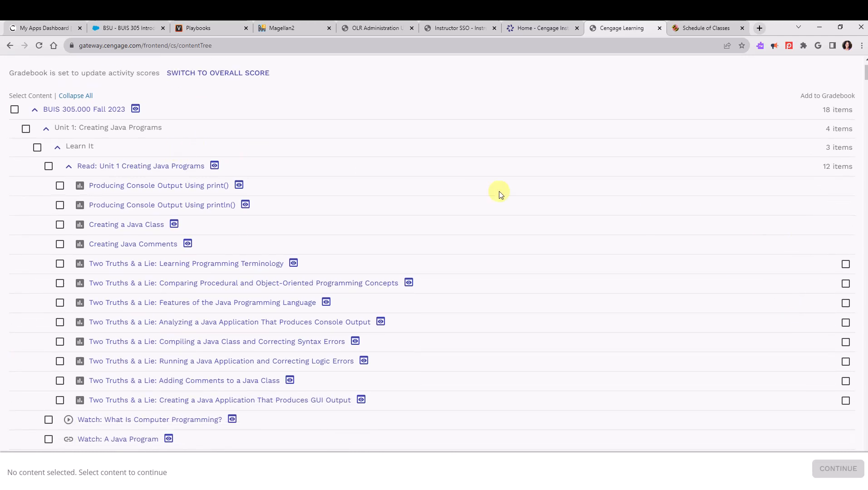
{"action": "scroll", "coordinate": [537, 192], "scroll_direction": "up", "scroll_amount": 1}
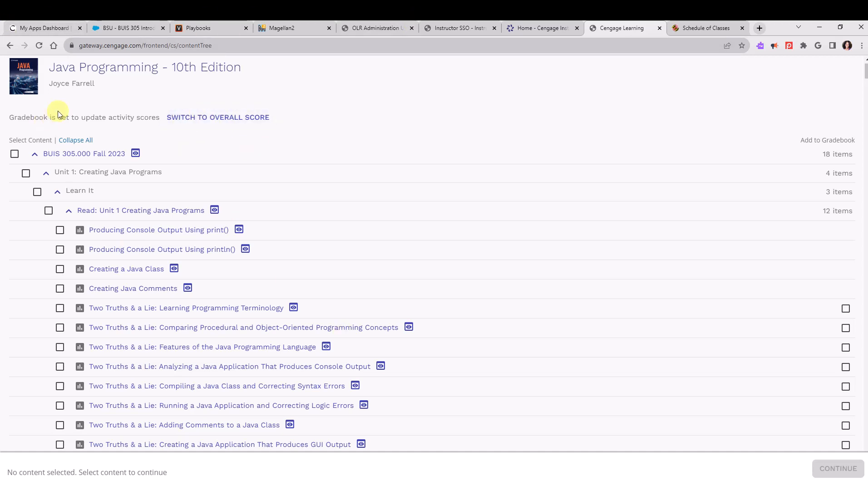
{"action": "left_click_drag", "start_coordinate": [110, 121], "coordinate": [150, 121]}
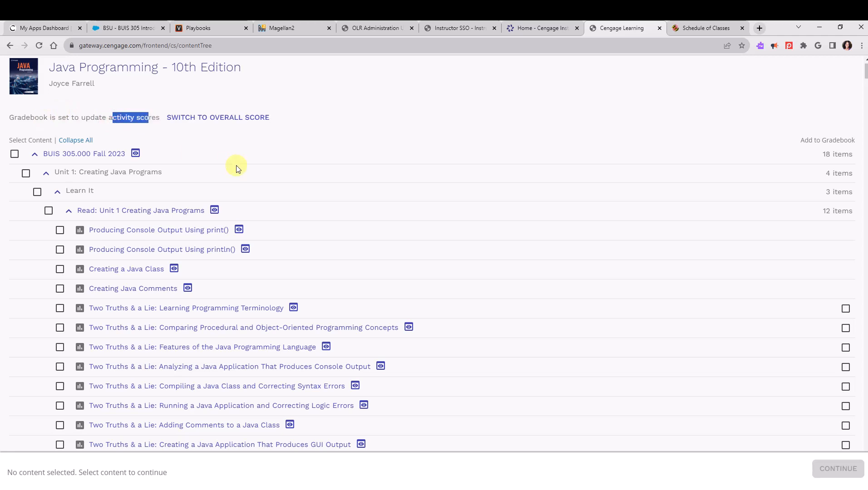
{"action": "left_click", "coordinate": [235, 168]}
{"action": "scroll", "coordinate": [180, 258], "scroll_direction": "down", "scroll_amount": 3}
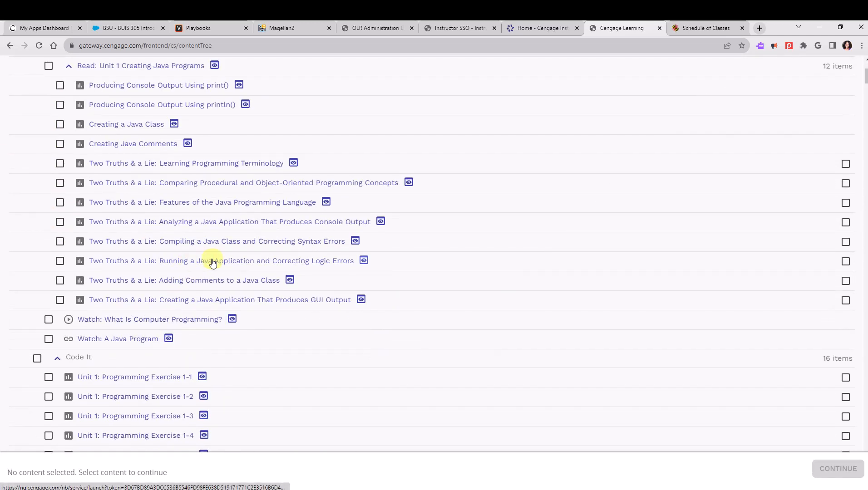
{"action": "scroll", "coordinate": [219, 259], "scroll_direction": "up", "scroll_amount": 3}
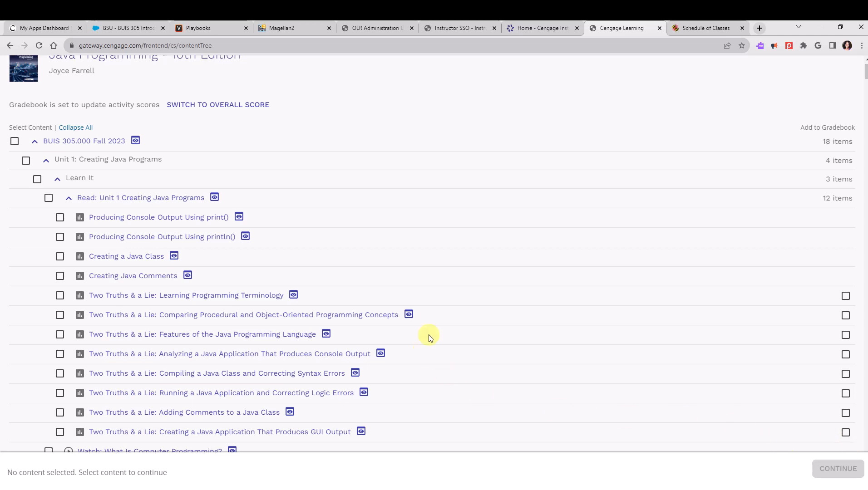
Select Unit 1: Programming Exercises 1-1, 1-2 and 1-3 under Code It, leaving the Code It folder itself unselected.
{"action": "scroll", "coordinate": [471, 329], "scroll_direction": "down", "scroll_amount": 3}
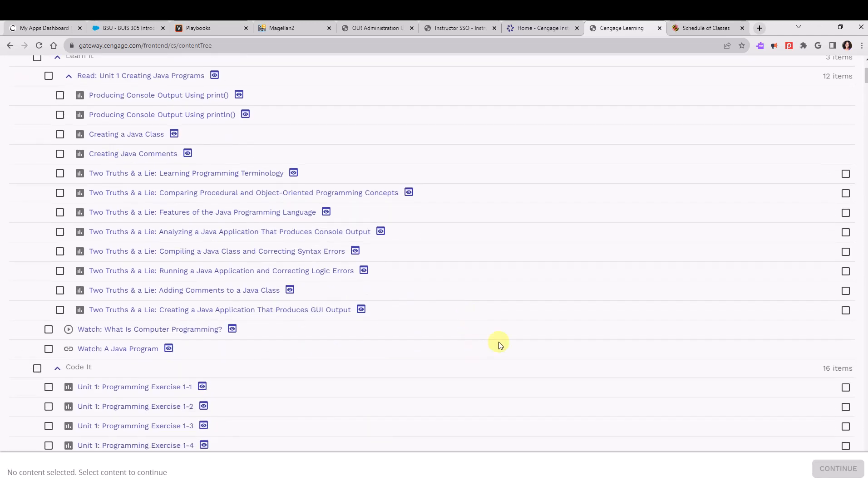
{"action": "scroll", "coordinate": [559, 263], "scroll_direction": "down", "scroll_amount": 5}
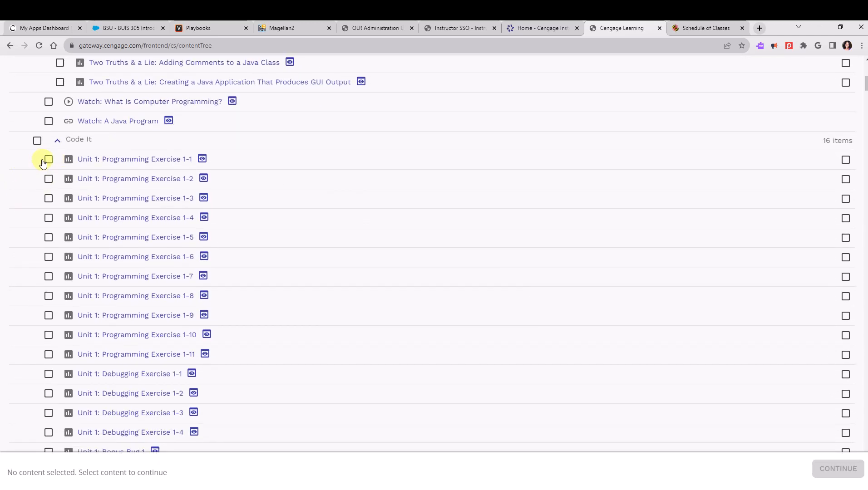
{"action": "left_click", "coordinate": [49, 159]}
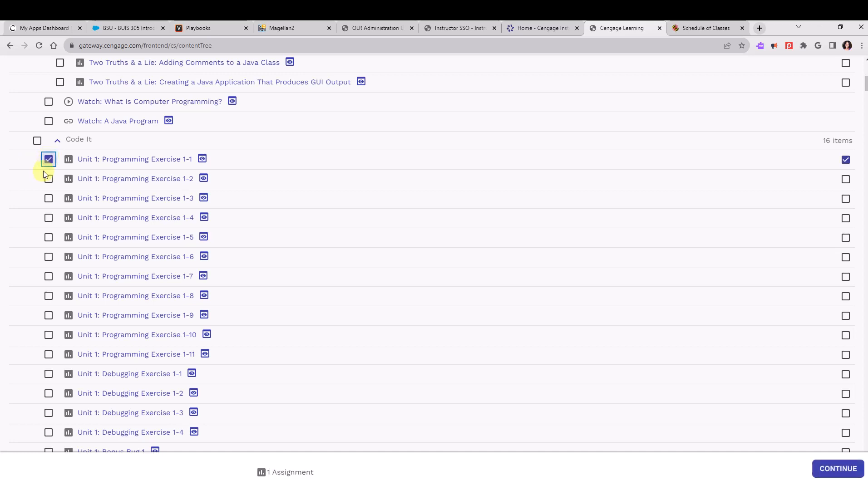
{"action": "left_click", "coordinate": [47, 181]}
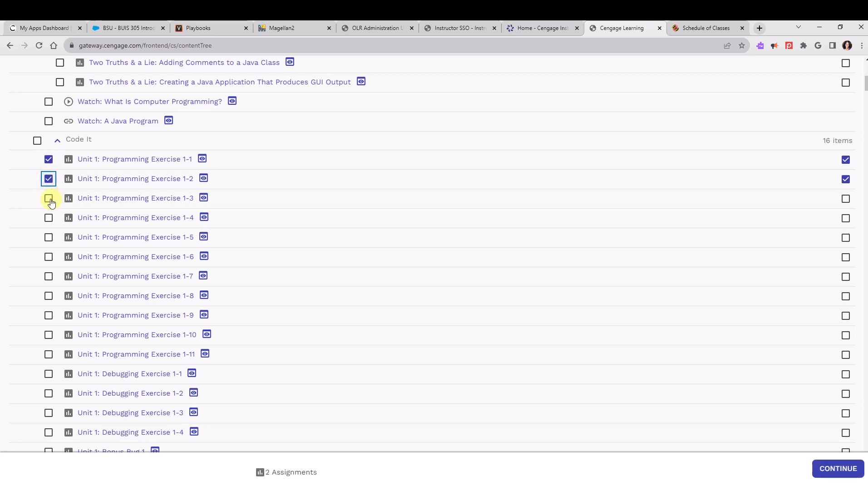
{"action": "left_click", "coordinate": [50, 199]}
{"action": "left_click", "coordinate": [37, 141]}
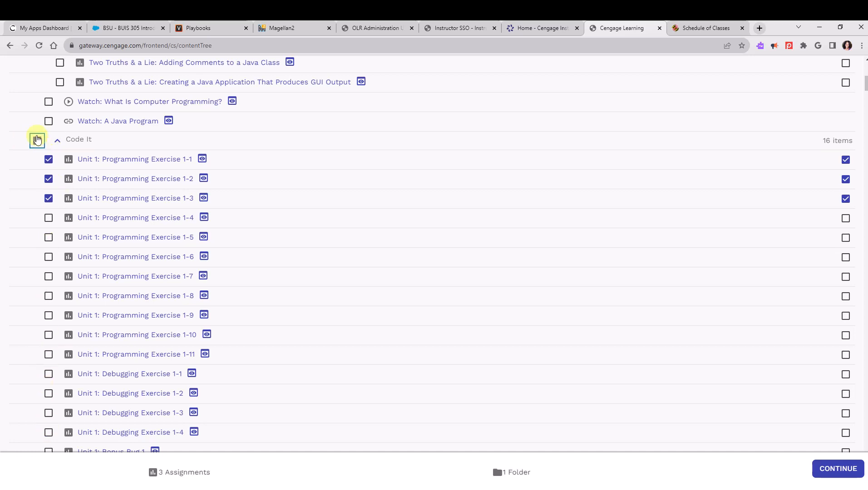
{"action": "left_click", "coordinate": [38, 144]}
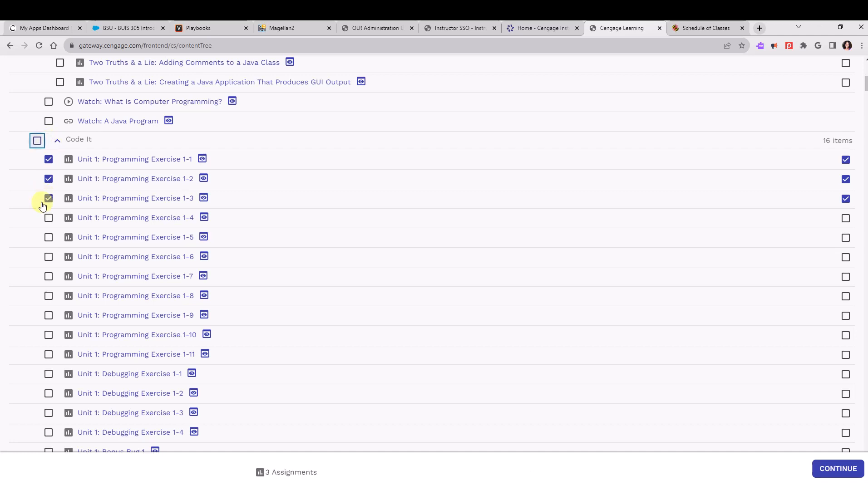
Add Unit 1: Programming Exercise 1-4, Unit 1 Review Questions and Programming Assignment: Unit 1 Case Problems to the selected activities.
{"action": "left_click", "coordinate": [48, 220]}
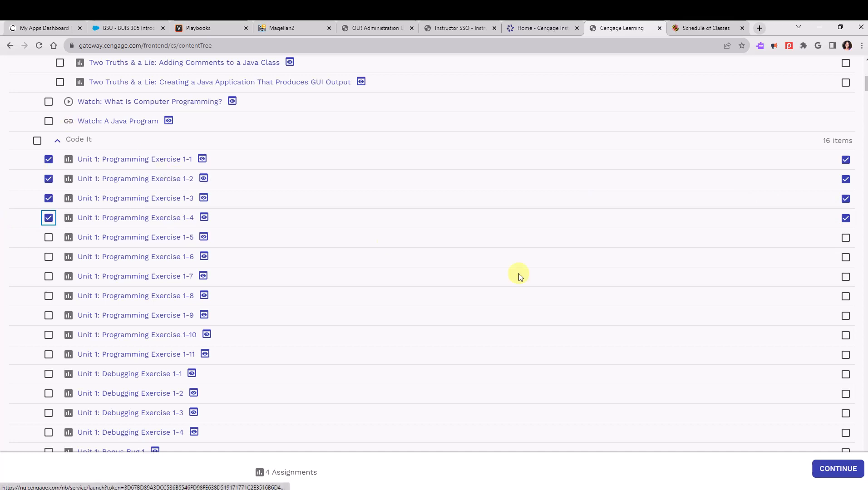
{"action": "scroll", "coordinate": [337, 303], "scroll_direction": "down", "scroll_amount": 6}
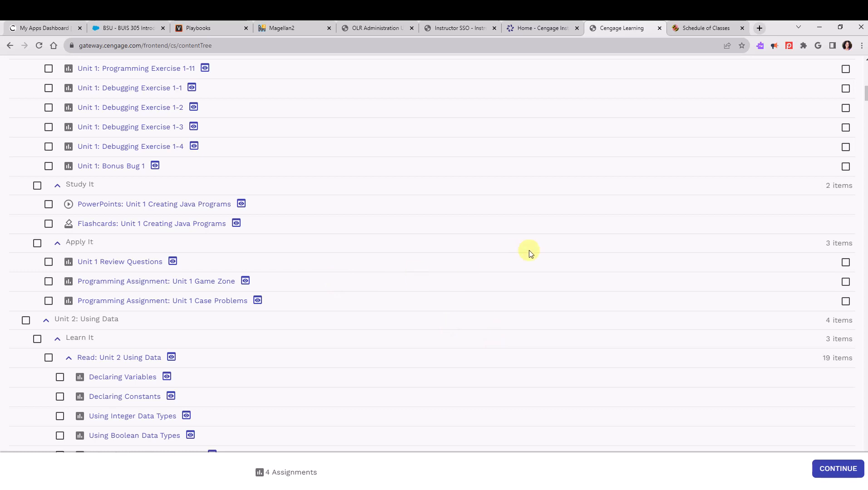
{"action": "scroll", "coordinate": [540, 254], "scroll_direction": "down", "scroll_amount": 5}
{"action": "scroll", "coordinate": [595, 263], "scroll_direction": "up", "scroll_amount": 9}
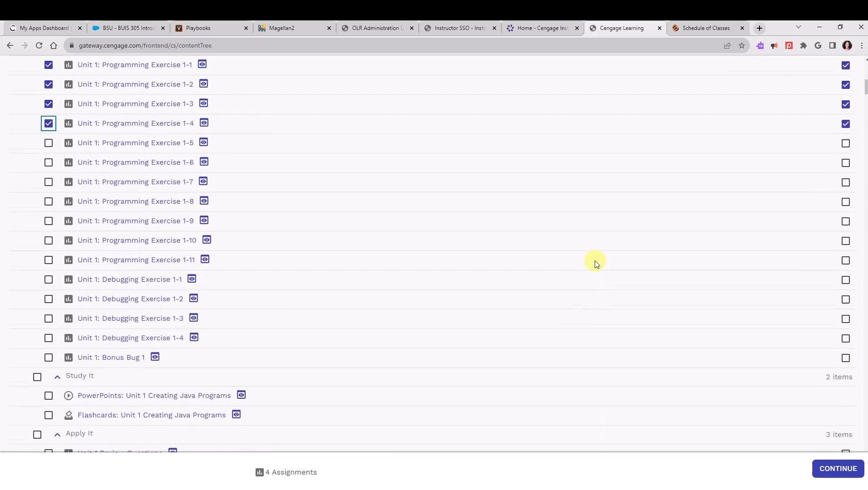
{"action": "scroll", "coordinate": [595, 268], "scroll_direction": "down", "scroll_amount": 5}
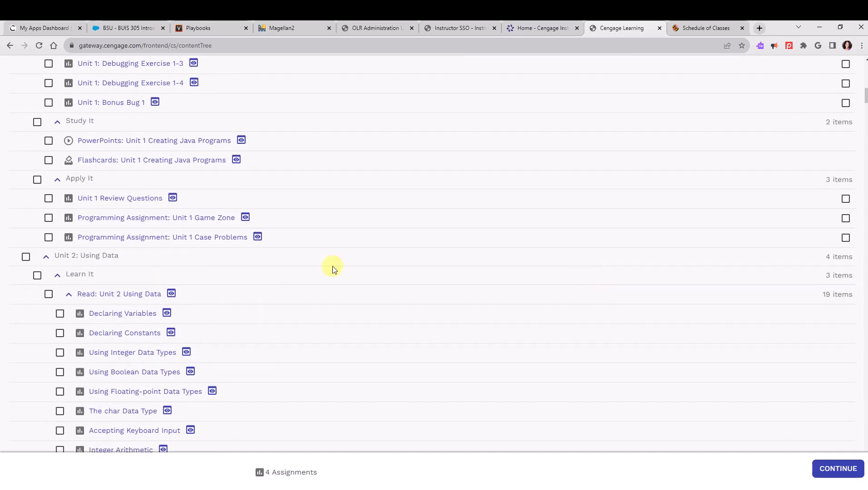
{"action": "left_click", "coordinate": [47, 199]}
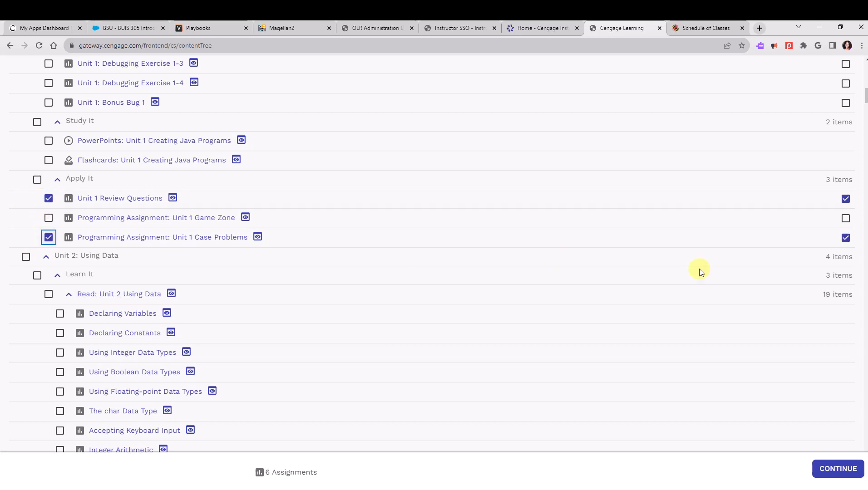
Review the chosen Unit 1 assignments and continue to the Selected Cengage Content confirmation page.
{"action": "scroll", "coordinate": [750, 295], "scroll_direction": "up", "scroll_amount": 5}
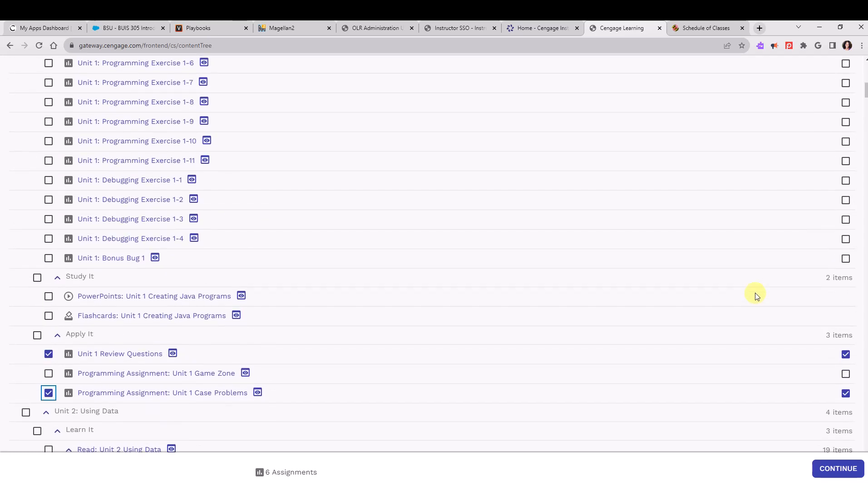
{"action": "scroll", "coordinate": [756, 296], "scroll_direction": "up", "scroll_amount": 5}
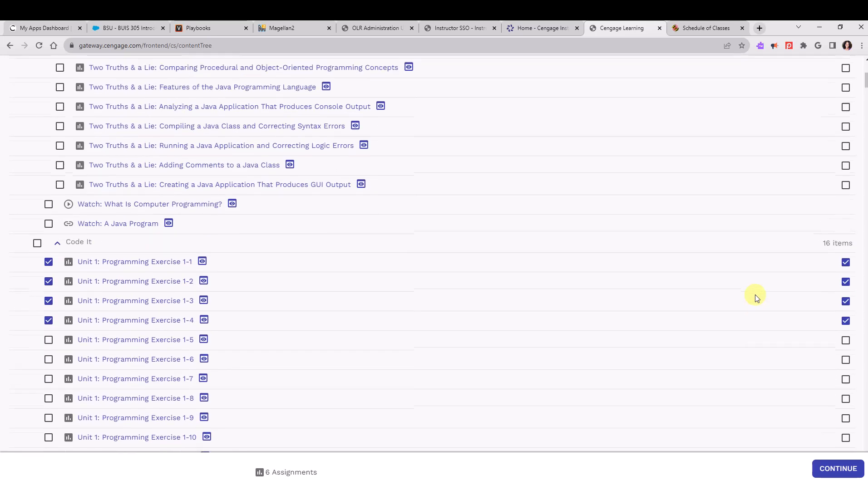
{"action": "scroll", "coordinate": [755, 297], "scroll_direction": "up", "scroll_amount": 1}
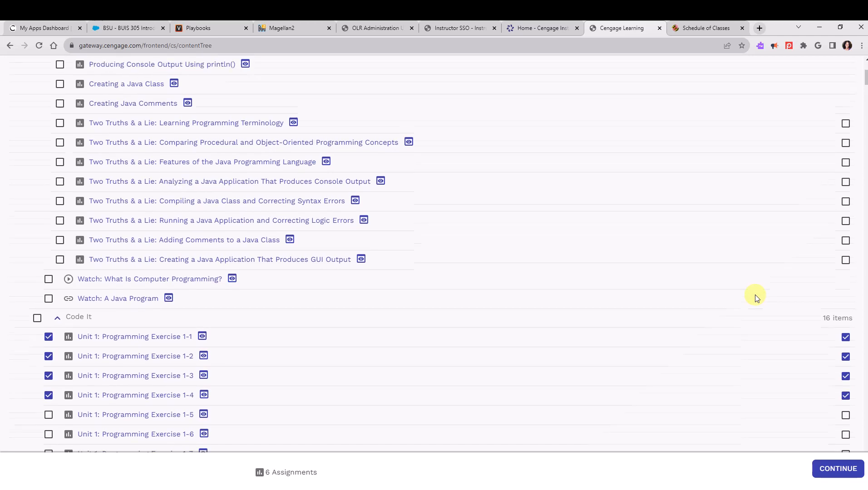
{"action": "scroll", "coordinate": [757, 297], "scroll_direction": "down", "scroll_amount": 20}
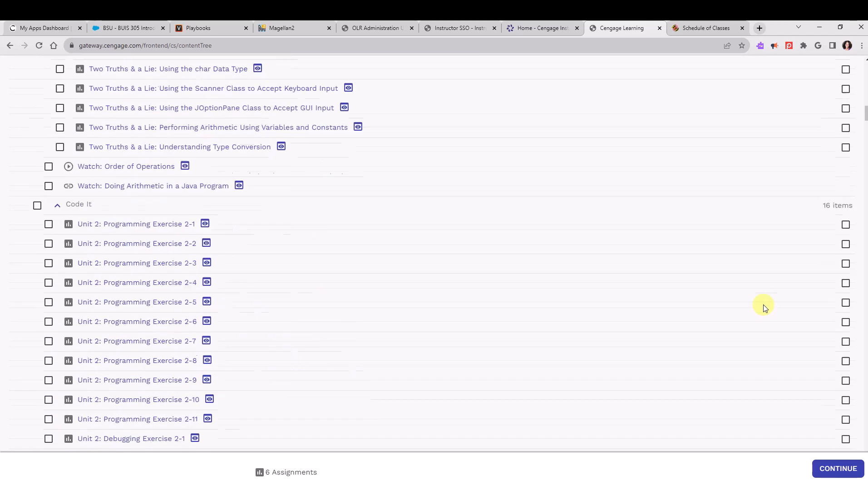
{"action": "left_click", "coordinate": [837, 469]}
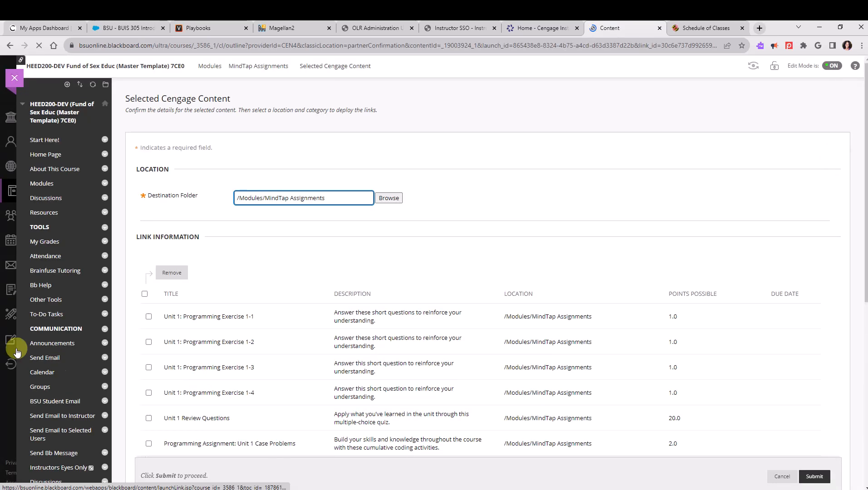
Select all listed Unit 1 links, assign them the existing category Homework, and submit them to the MindTap Assignments folder.
{"action": "scroll", "coordinate": [457, 344], "scroll_direction": "down", "scroll_amount": 3}
{"action": "scroll", "coordinate": [458, 343], "scroll_direction": "up", "scroll_amount": 1}
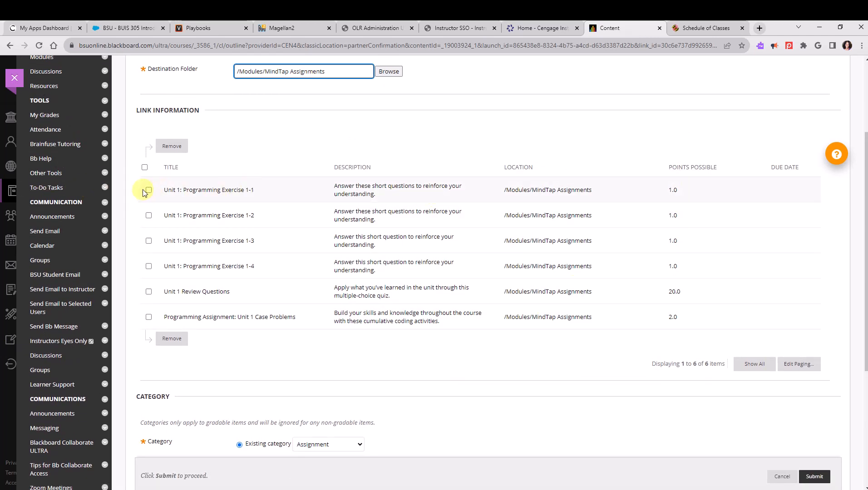
{"action": "scroll", "coordinate": [267, 417], "scroll_direction": "down", "scroll_amount": 5}
{"action": "scroll", "coordinate": [268, 407], "scroll_direction": "up", "scroll_amount": 4}
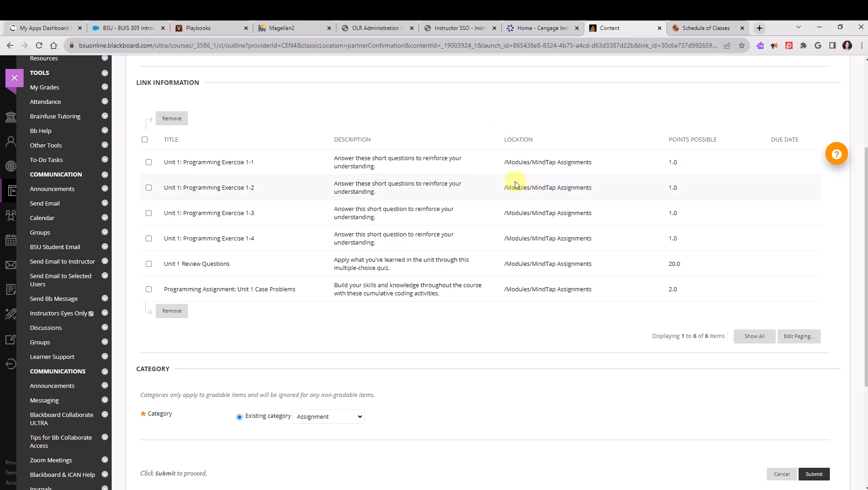
{"action": "left_click", "coordinate": [145, 141]}
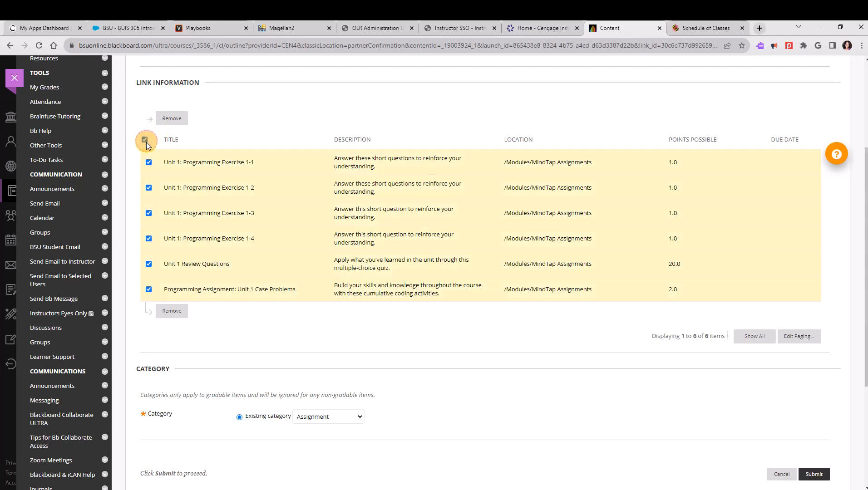
{"action": "left_click", "coordinate": [352, 422]}
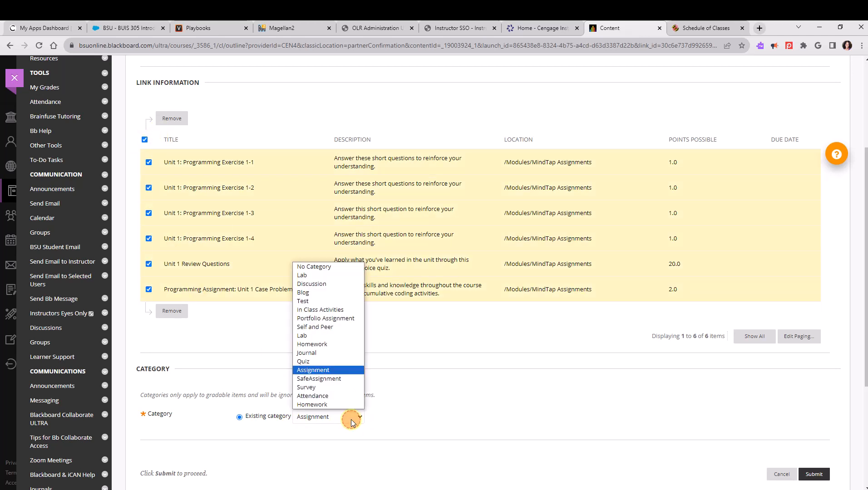
{"action": "left_click", "coordinate": [347, 344]}
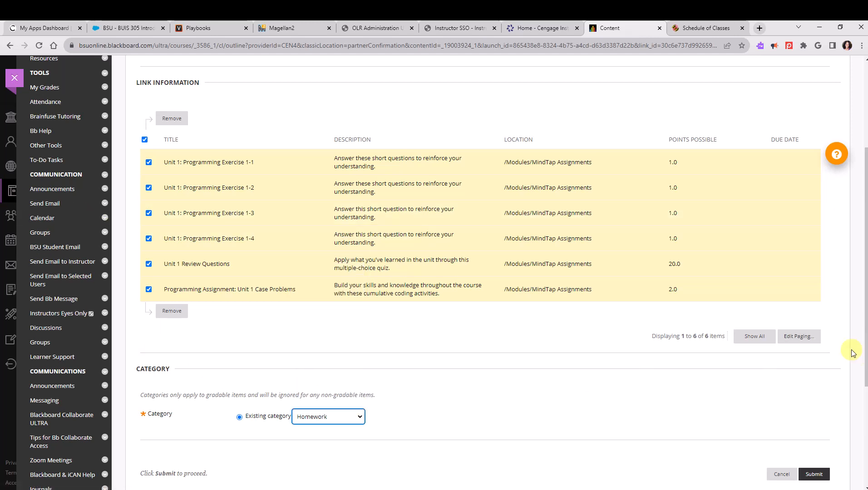
{"action": "scroll", "coordinate": [782, 387], "scroll_direction": "down", "scroll_amount": 2}
{"action": "left_click", "coordinate": [822, 417]}
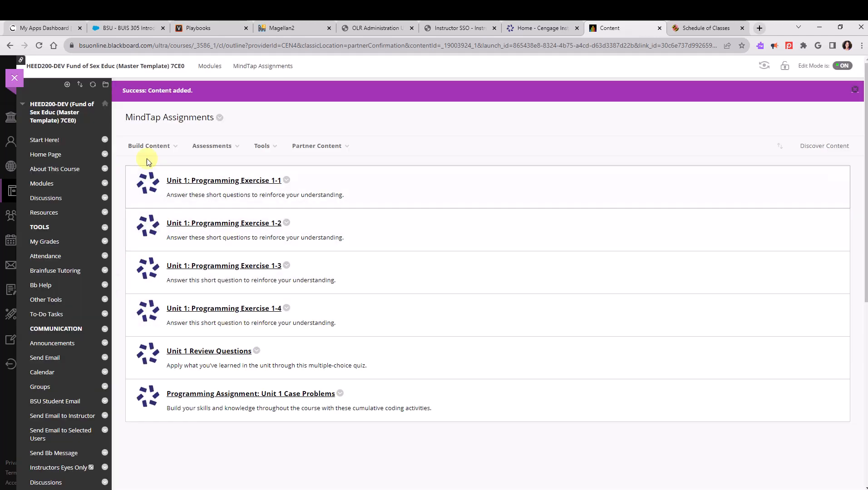
Open the course's Full Grade Center to check the columns for the added MindTap assignments.
{"action": "scroll", "coordinate": [68, 352], "scroll_direction": "down", "scroll_amount": 5}
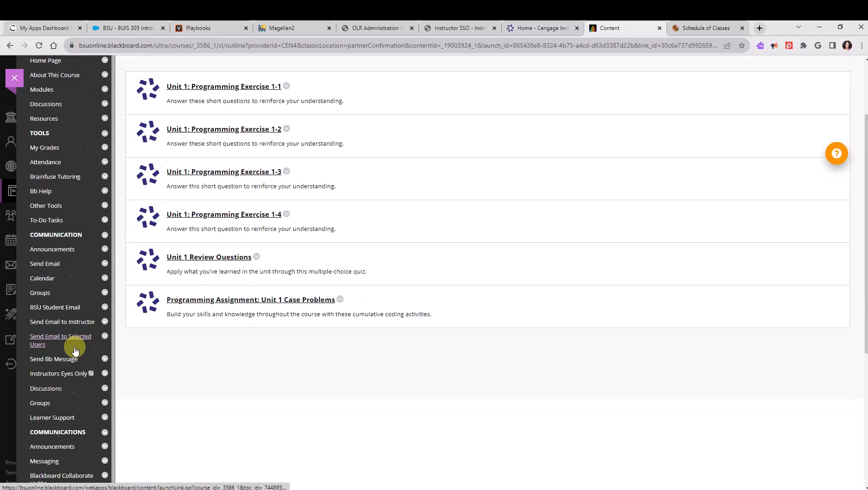
{"action": "scroll", "coordinate": [72, 348], "scroll_direction": "down", "scroll_amount": 2}
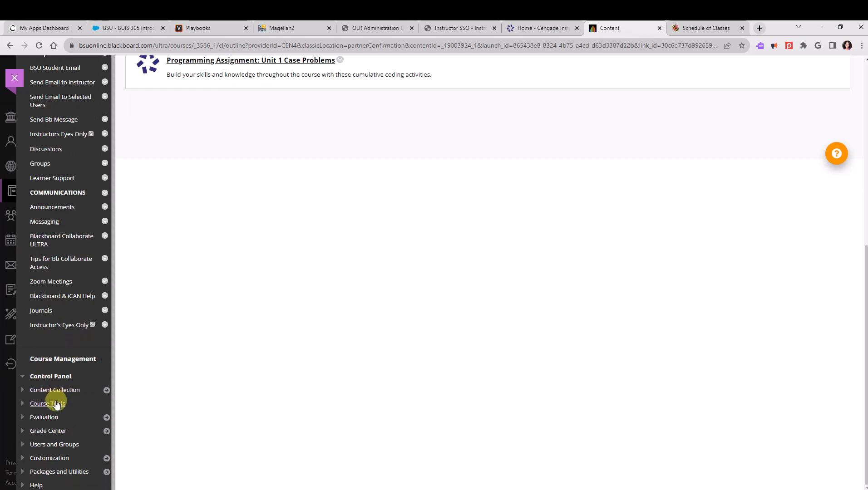
{"action": "left_click", "coordinate": [54, 430]}
{"action": "left_click", "coordinate": [103, 443]}
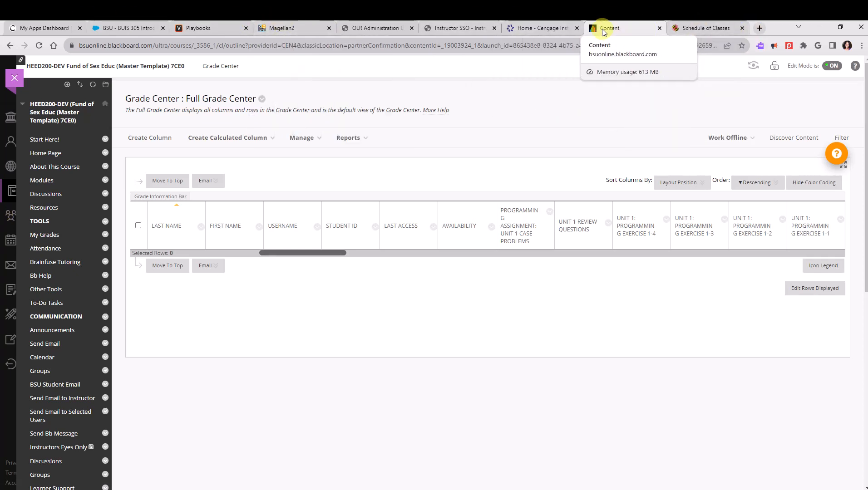
Open the MindTap Training Resources page at cengage.com/training/mindtap in a new browser tab.
{"action": "left_click", "coordinate": [759, 28]}
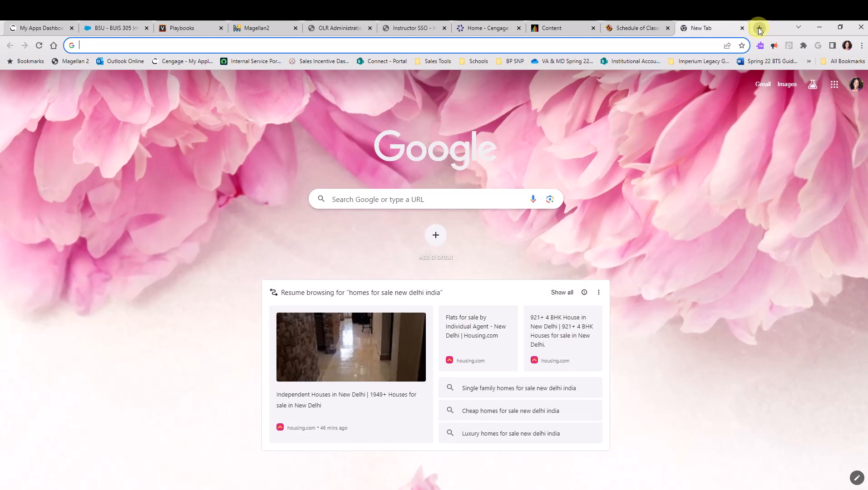
{"action": "type", "text": "cenga"}
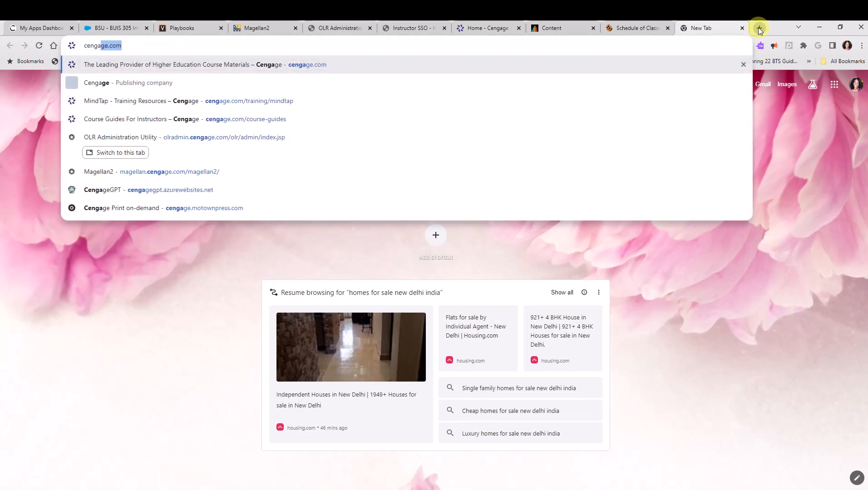
{"action": "type", "text": "ge.com/training/mi"}
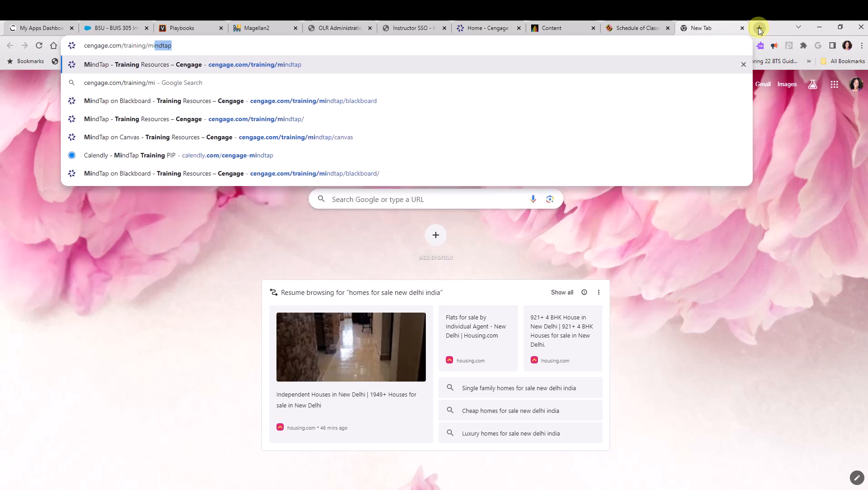
{"action": "key", "text": "Return"}
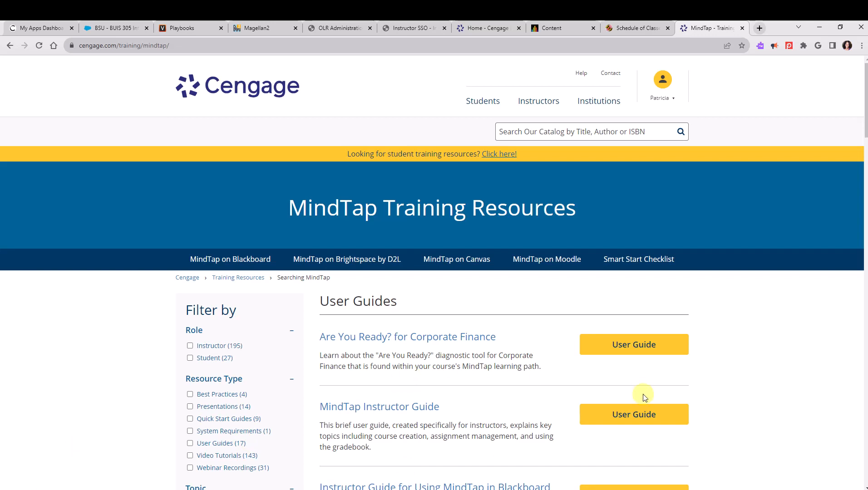
View the MindTap Instructor Guide user guide and return to the MindTap Training Resources page.
{"action": "left_click", "coordinate": [648, 416]}
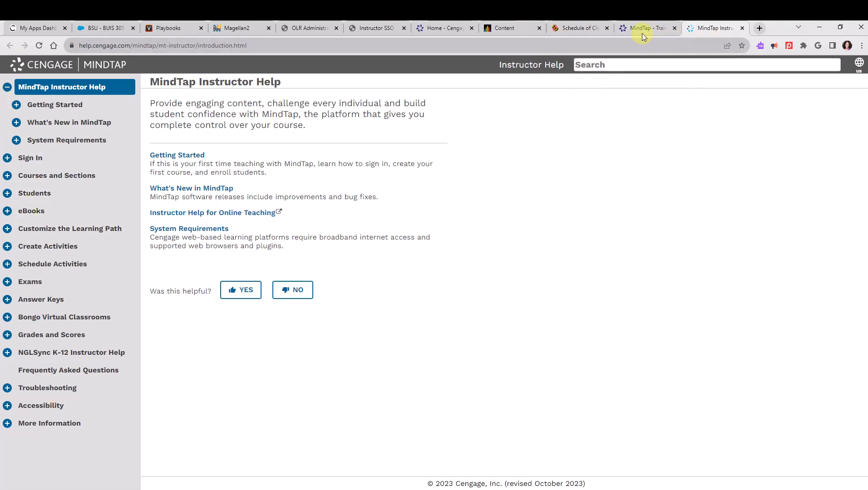
{"action": "left_click", "coordinate": [643, 61]}
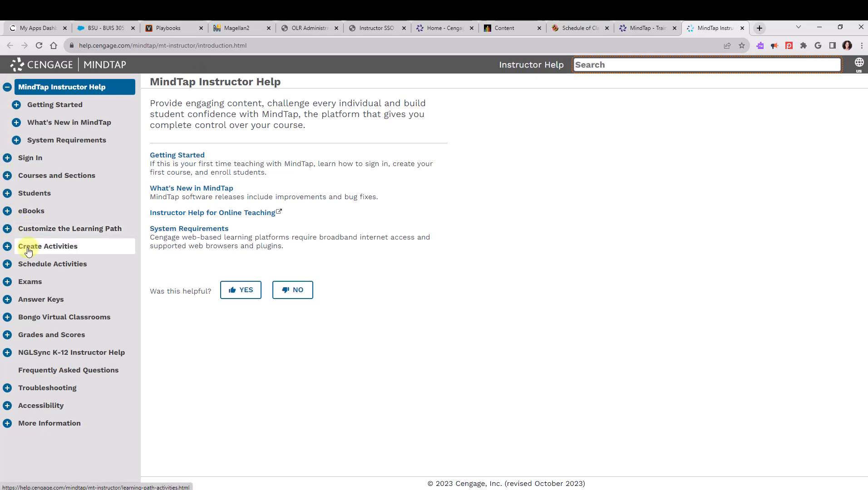
{"action": "left_click", "coordinate": [640, 28]}
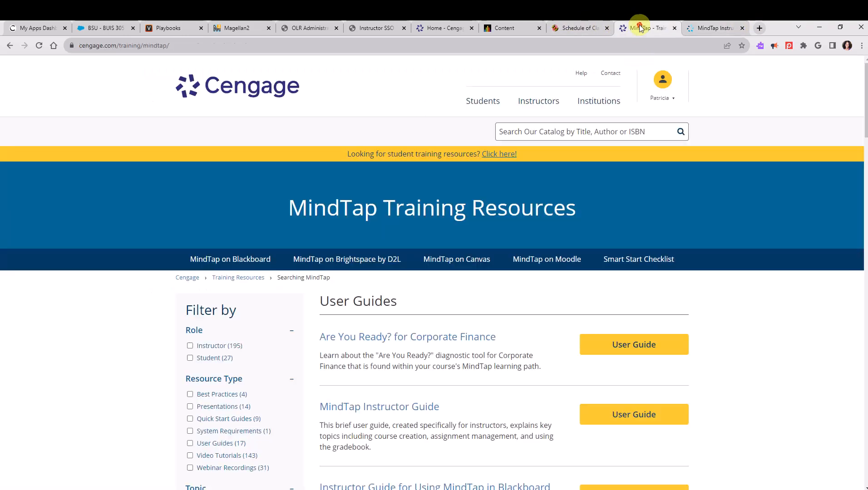
Expand the Video Tutorials list and examine the available MindTap tutorials, including those on Blackboard integration and technical support links.
{"action": "scroll", "coordinate": [365, 367], "scroll_direction": "down", "scroll_amount": 6}
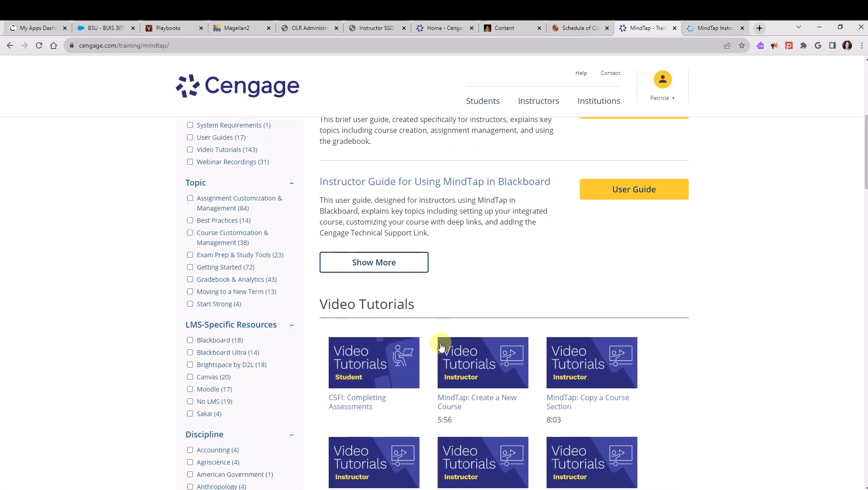
{"action": "scroll", "coordinate": [436, 306], "scroll_direction": "down", "scroll_amount": 3}
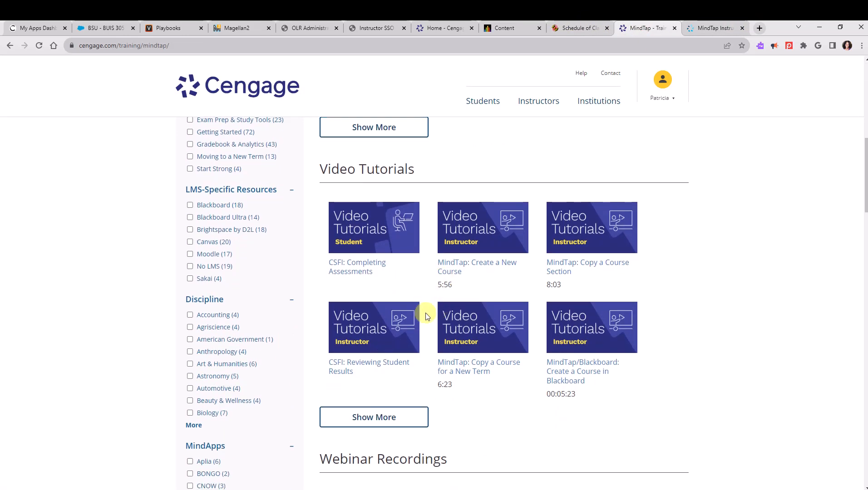
{"action": "left_click", "coordinate": [374, 429]}
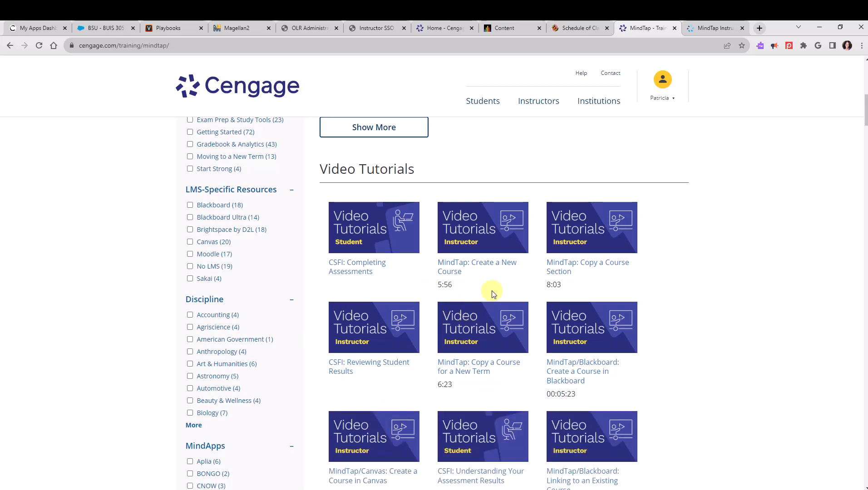
{"action": "scroll", "coordinate": [595, 406], "scroll_direction": "down", "scroll_amount": 6}
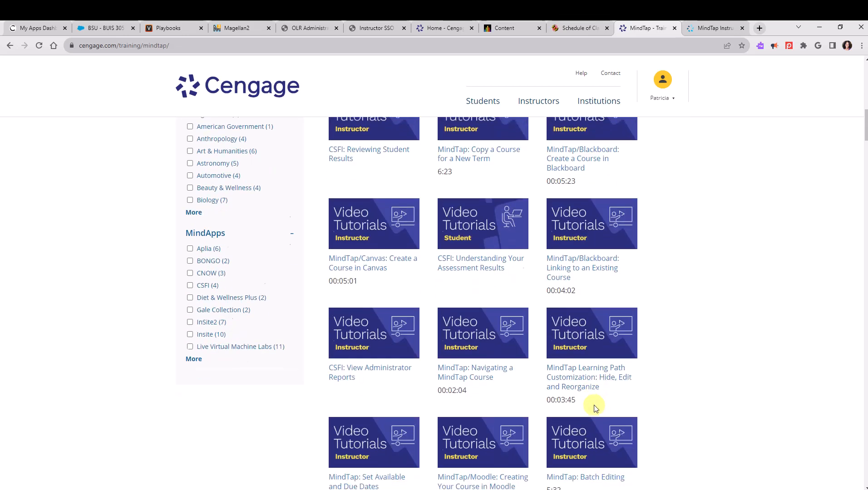
{"action": "scroll", "coordinate": [594, 406], "scroll_direction": "down", "scroll_amount": 5}
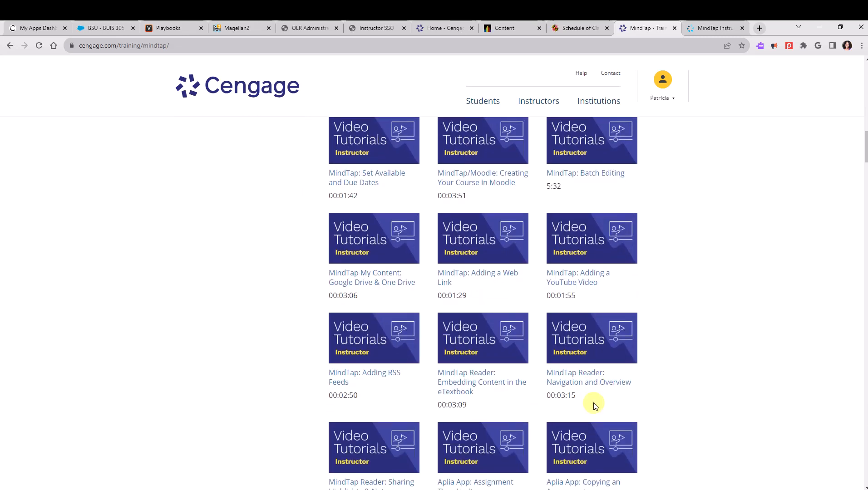
{"action": "scroll", "coordinate": [595, 406], "scroll_direction": "down", "scroll_amount": 3}
{"action": "scroll", "coordinate": [594, 406], "scroll_direction": "down", "scroll_amount": 3}
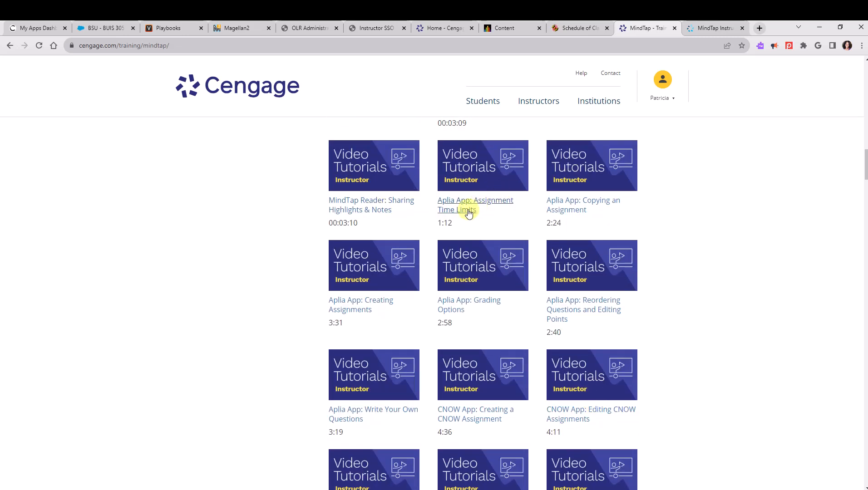
{"action": "scroll", "coordinate": [468, 213], "scroll_direction": "down", "scroll_amount": 6}
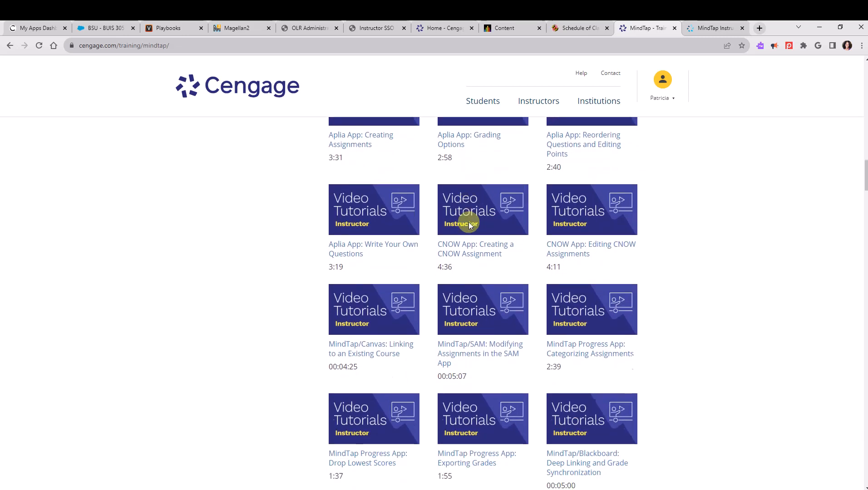
{"action": "scroll", "coordinate": [469, 226], "scroll_direction": "down", "scroll_amount": 2}
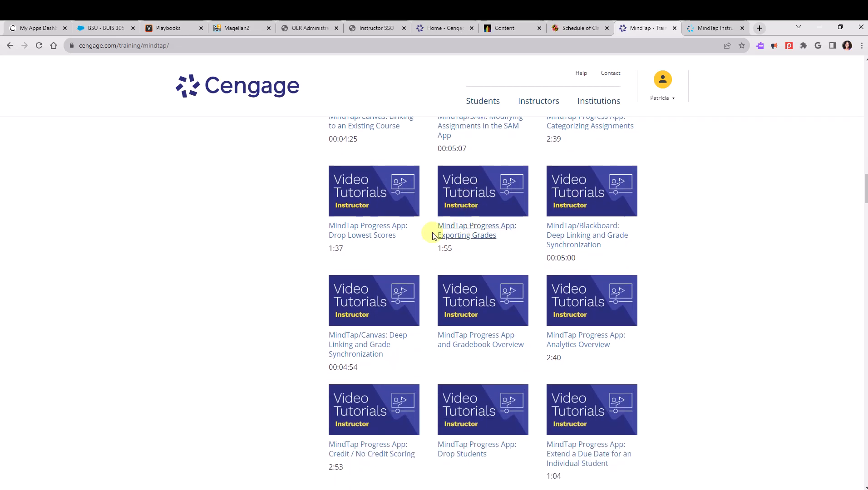
{"action": "scroll", "coordinate": [558, 377], "scroll_direction": "down", "scroll_amount": 9}
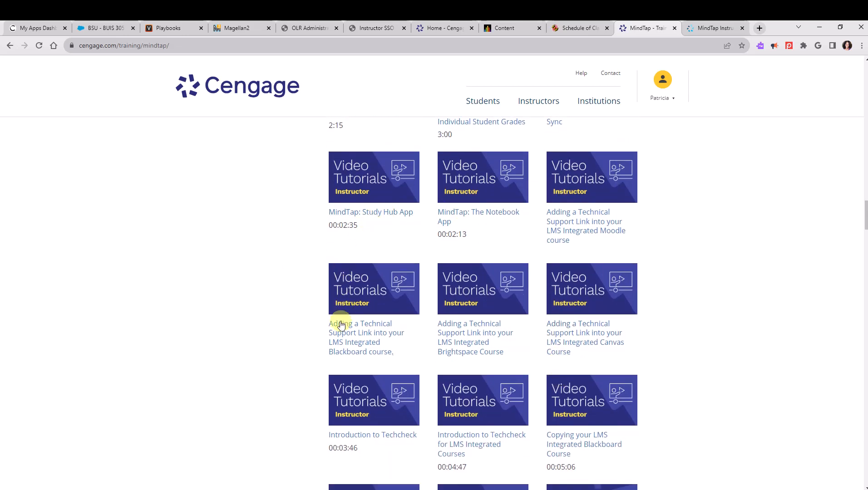
Examine the rest of the video tutorials, including those on LMS course copies, Mastery Training, InSite and MindTap Computing.
{"action": "scroll", "coordinate": [568, 424], "scroll_direction": "down", "scroll_amount": 8}
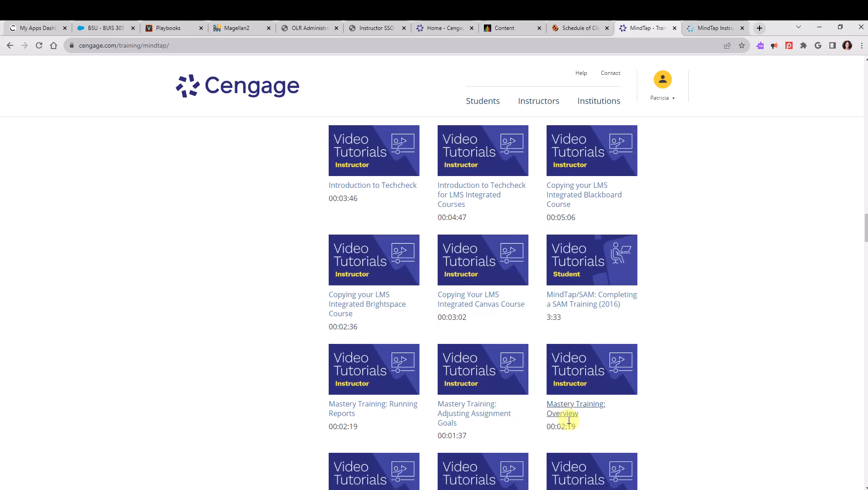
{"action": "scroll", "coordinate": [570, 423], "scroll_direction": "down", "scroll_amount": 6}
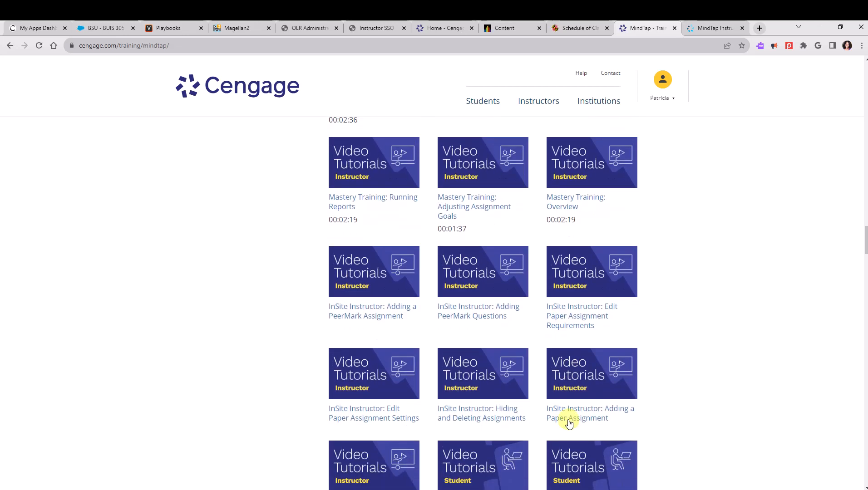
{"action": "scroll", "coordinate": [570, 423], "scroll_direction": "down", "scroll_amount": 5}
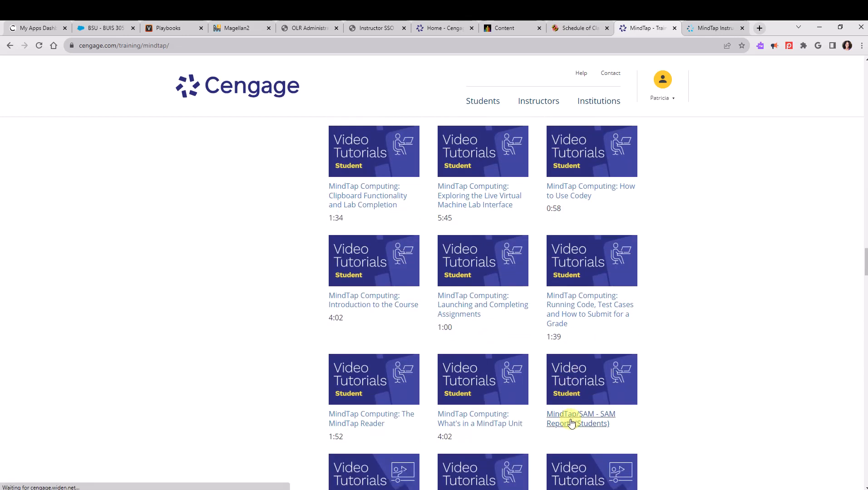
{"action": "scroll", "coordinate": [571, 423], "scroll_direction": "down", "scroll_amount": 3}
{"action": "scroll", "coordinate": [572, 425], "scroll_direction": "down", "scroll_amount": 7}
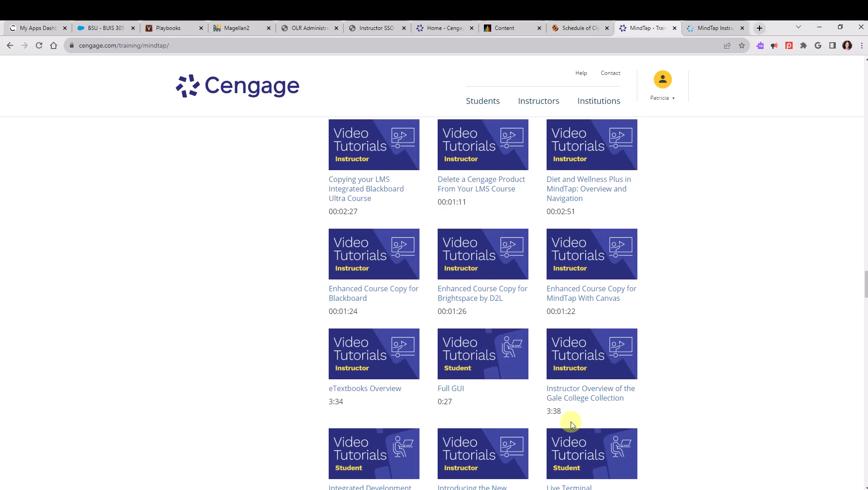
Open the video tutorial "MindTap Learning Path Customization: Hide, Edit and Reorganize" to view its details and close it again.
{"action": "scroll", "coordinate": [570, 422], "scroll_direction": "up", "scroll_amount": 20}
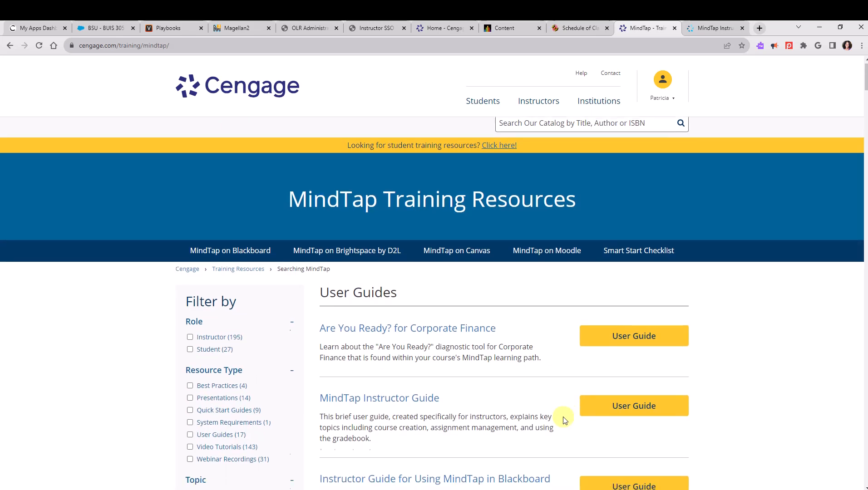
{"action": "scroll", "coordinate": [564, 419], "scroll_direction": "down", "scroll_amount": 17}
{"action": "scroll", "coordinate": [549, 408], "scroll_direction": "up", "scroll_amount": 4}
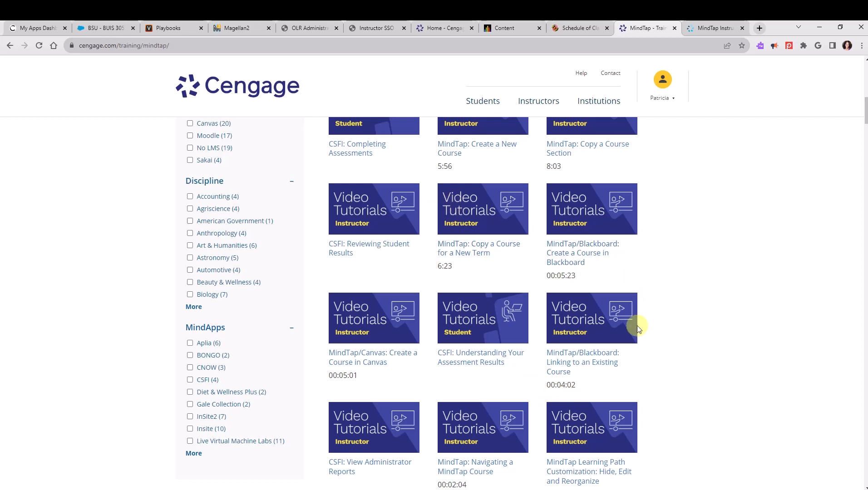
{"action": "scroll", "coordinate": [492, 364], "scroll_direction": "down", "scroll_amount": 2}
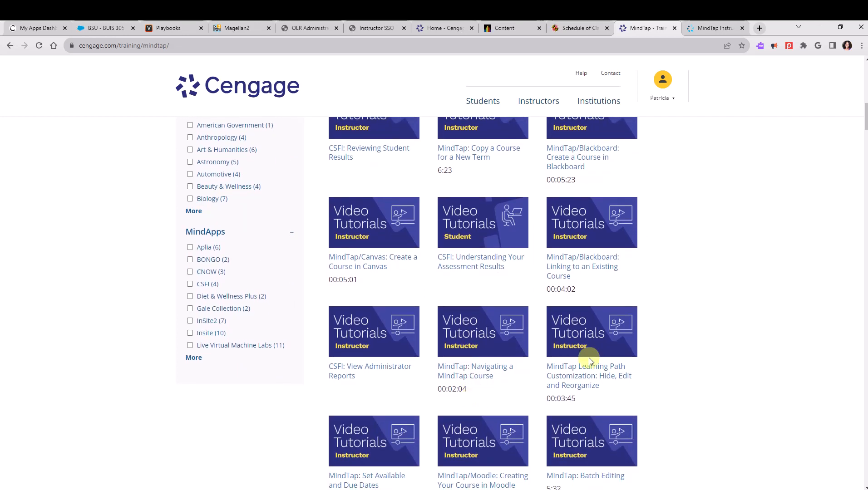
{"action": "left_click", "coordinate": [578, 379]}
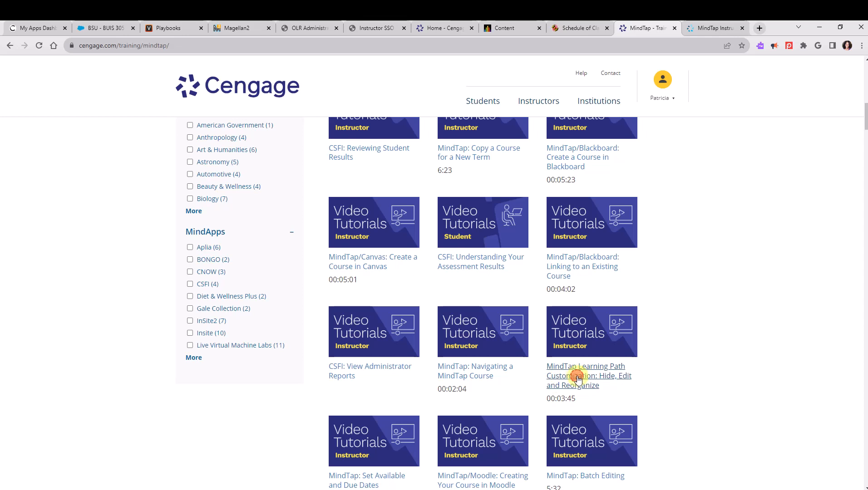
{"action": "scroll", "coordinate": [349, 332], "scroll_direction": "down", "scroll_amount": 3}
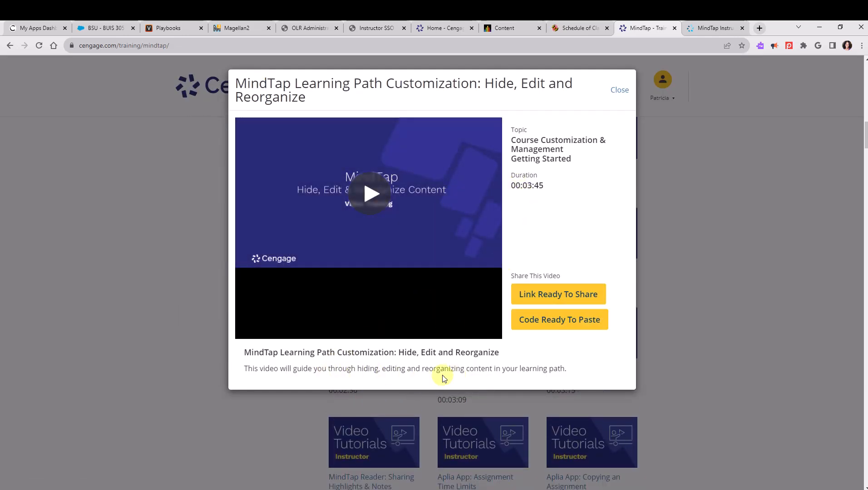
{"action": "left_click", "coordinate": [620, 93]}
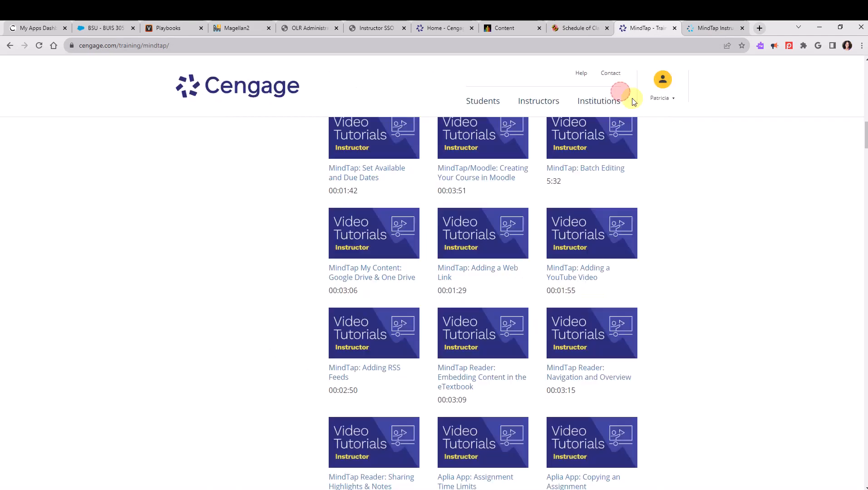
Examine the Webinar Recordings and Presentations sections further down the MindTap Training Resources page.
{"action": "scroll", "coordinate": [681, 300], "scroll_direction": "down", "scroll_amount": 5}
{"action": "scroll", "coordinate": [681, 290], "scroll_direction": "down", "scroll_amount": 20}
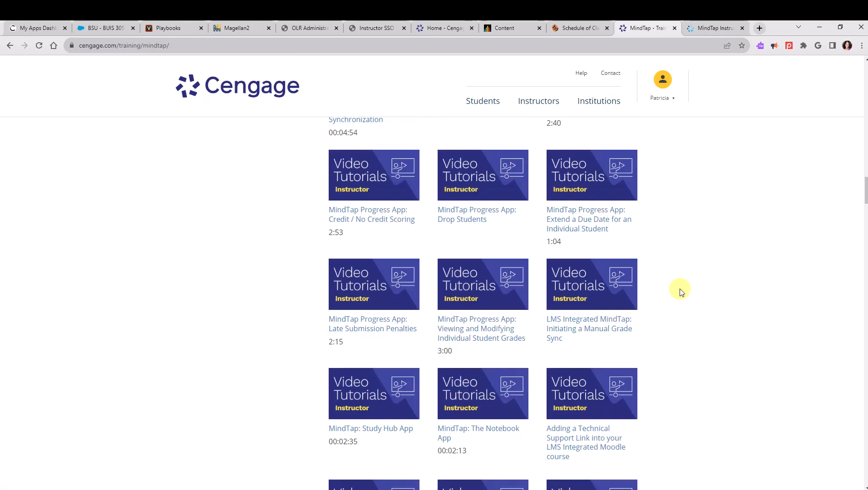
{"action": "scroll", "coordinate": [681, 290], "scroll_direction": "down", "scroll_amount": 20}
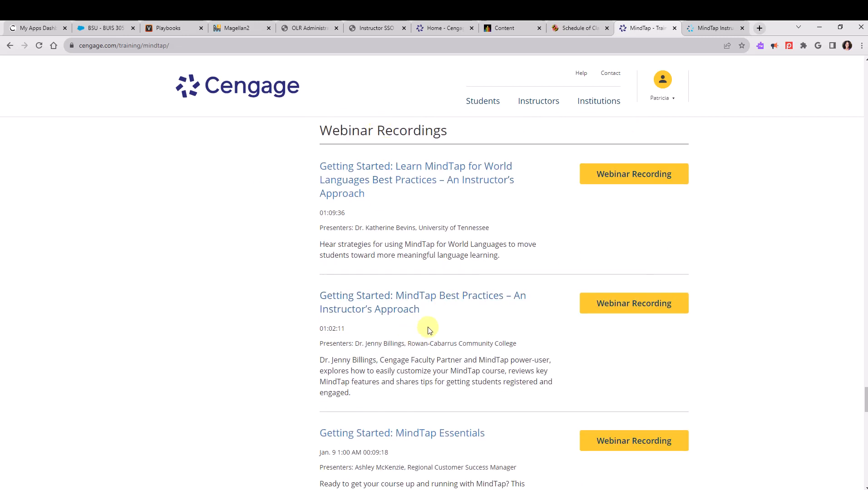
{"action": "scroll", "coordinate": [409, 317], "scroll_direction": "down", "scroll_amount": 8}
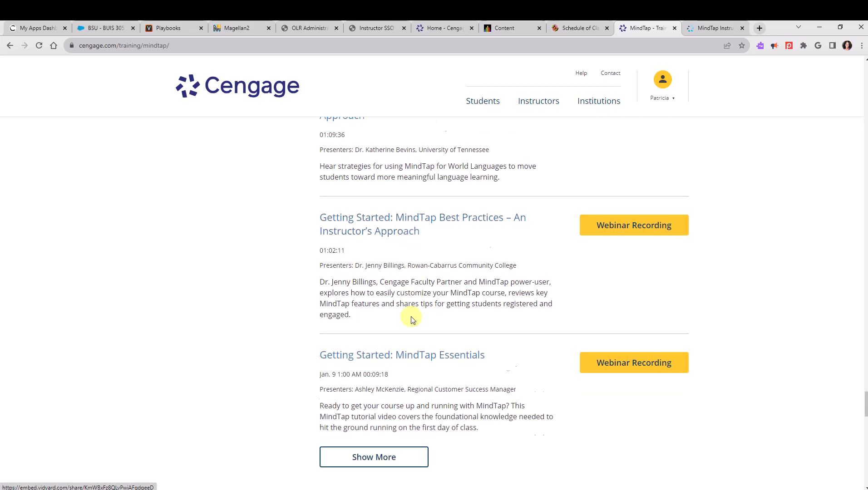
{"action": "scroll", "coordinate": [411, 322], "scroll_direction": "down", "scroll_amount": 6}
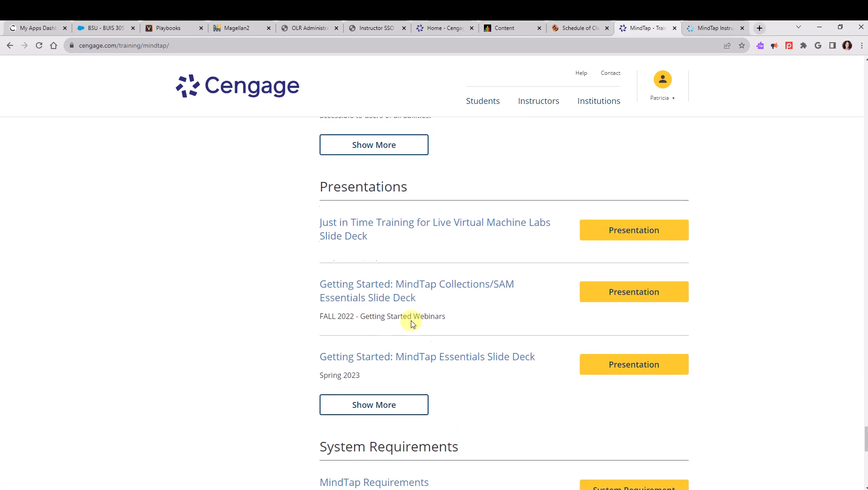